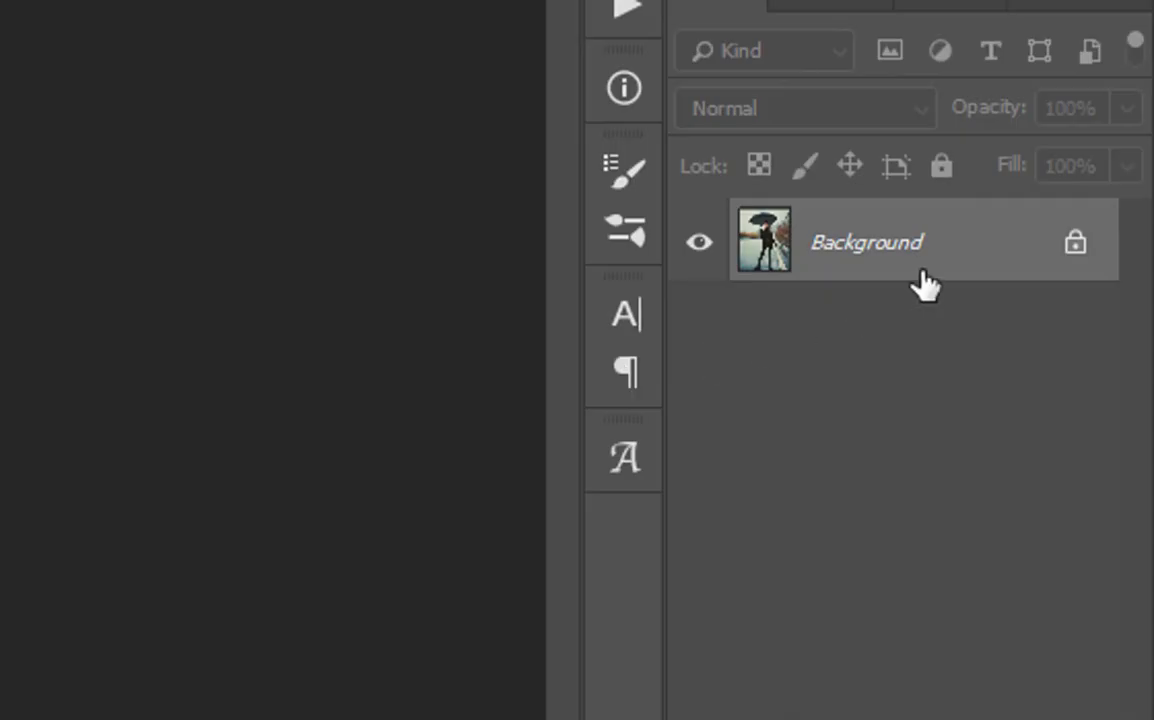
Duplicate the Background layer and name the copy "Model"
{"action": "right_click", "coordinate": [925, 285]}
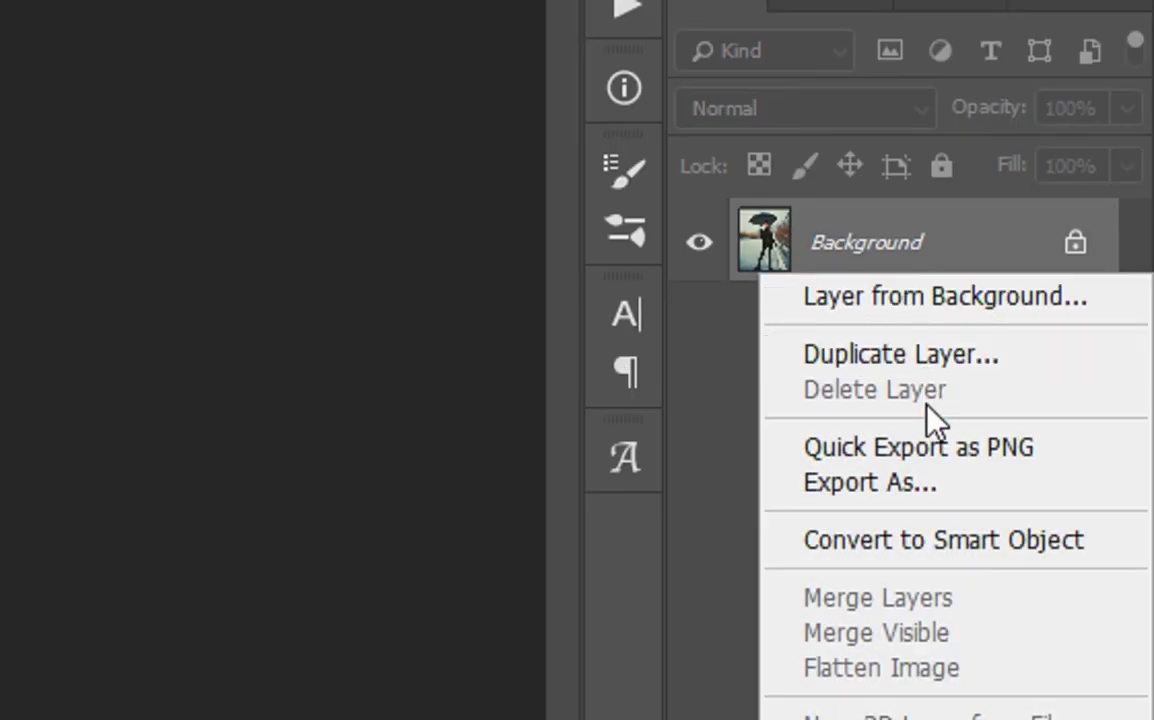
{"action": "left_click", "coordinate": [890, 357]}
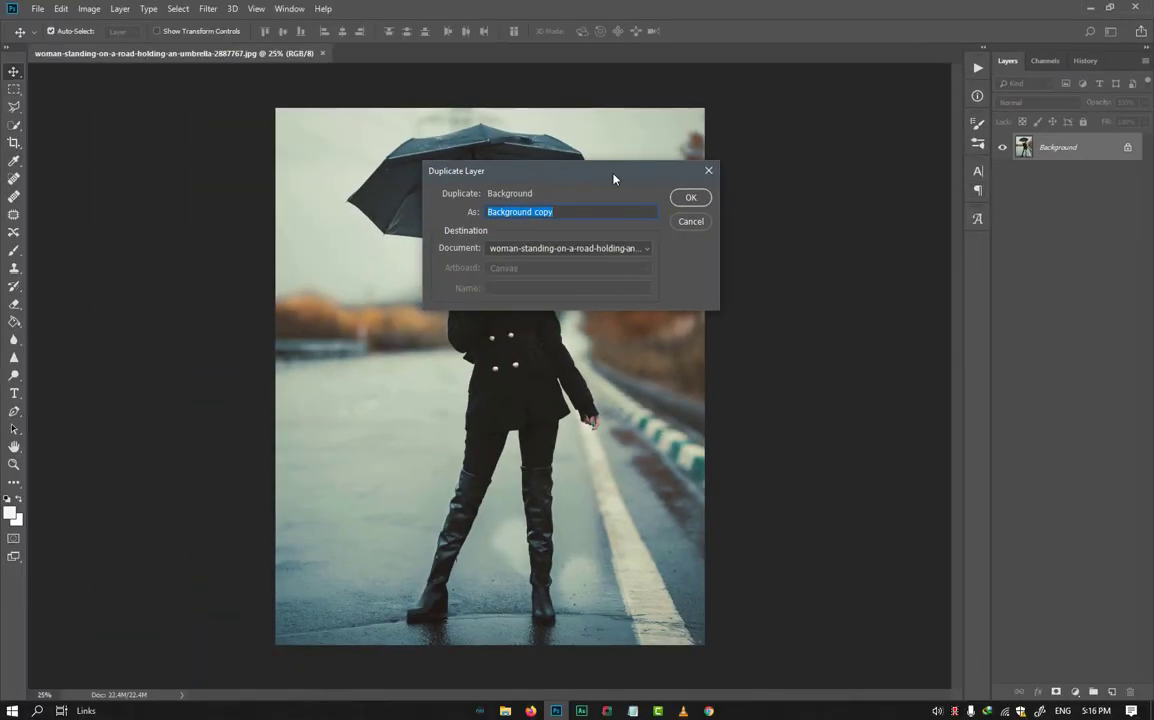
{"action": "left_click_drag", "start_coordinate": [614, 179], "coordinate": [824, 180]}
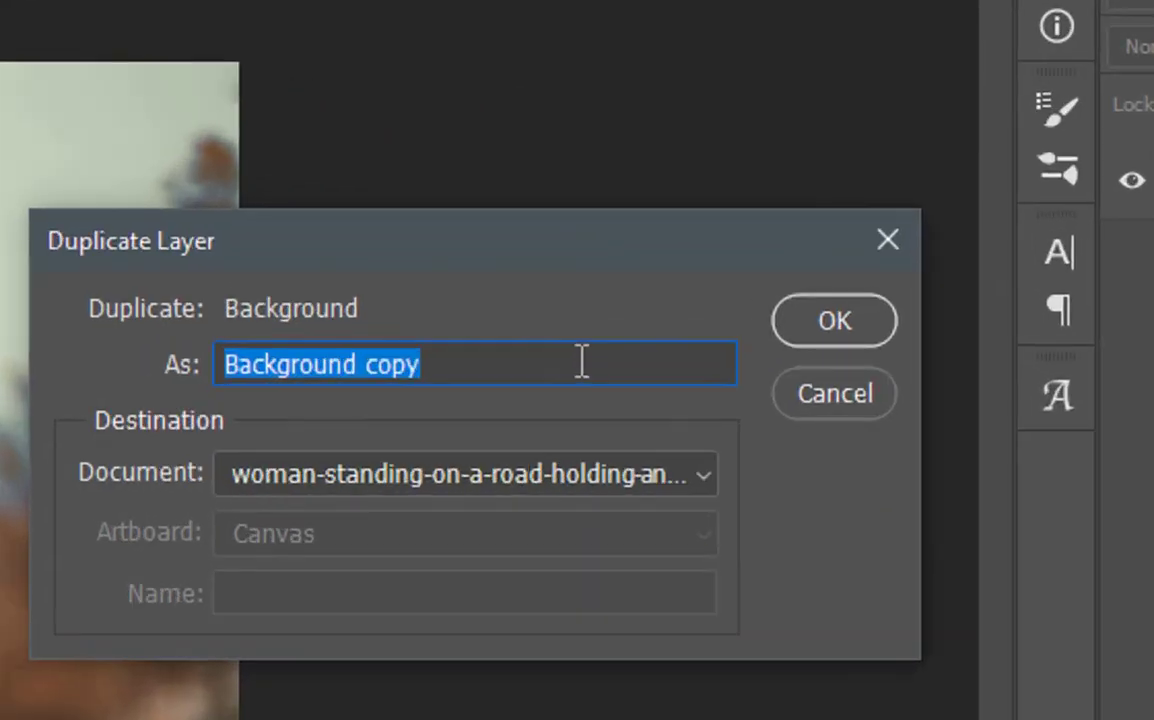
{"action": "left_click", "coordinate": [696, 294]}
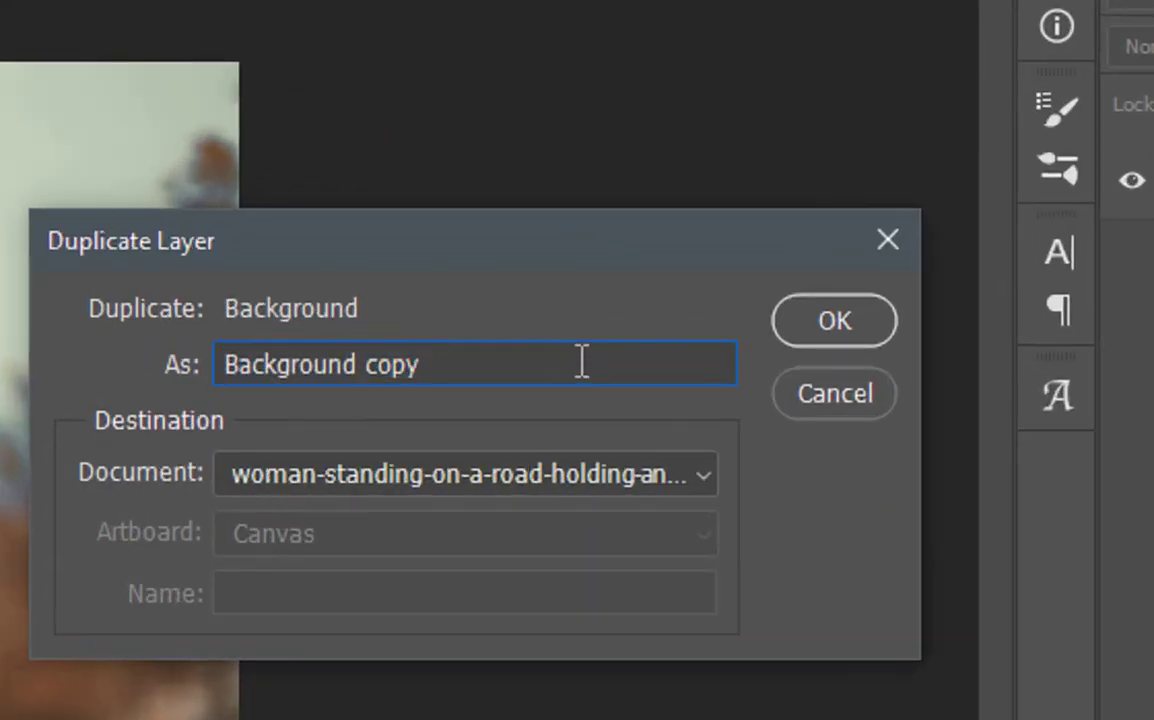
{"action": "key", "text": "ctrl+a"}
{"action": "type", "text": "Model"}
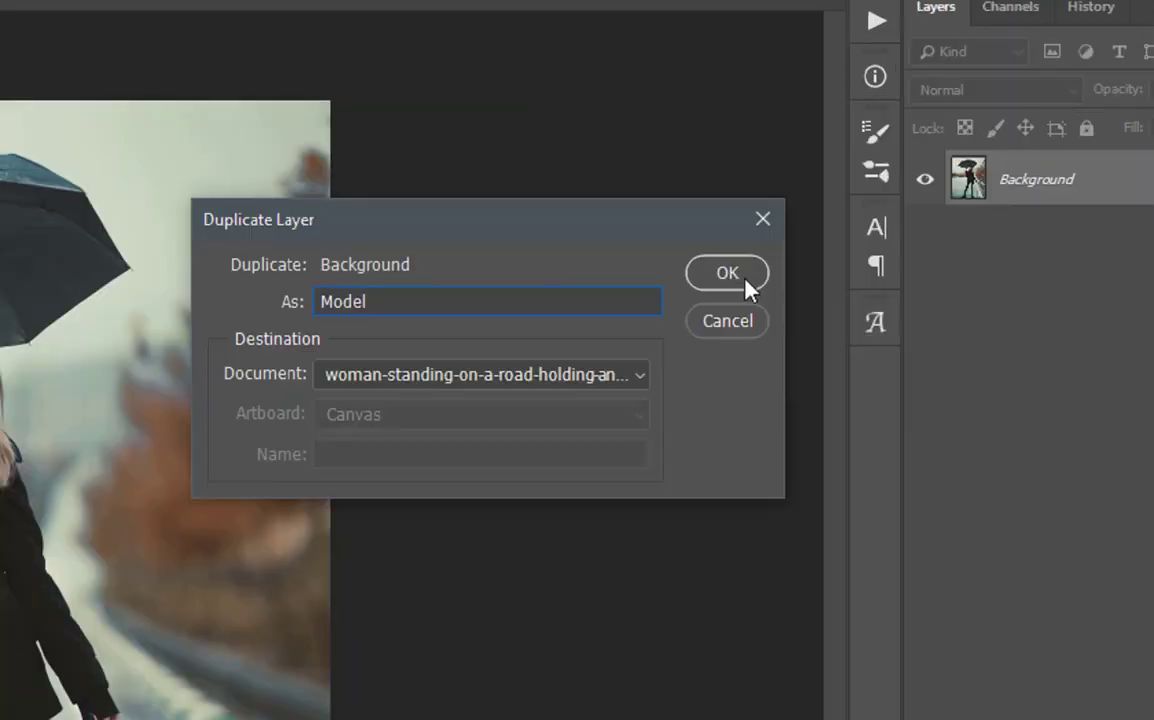
{"action": "left_click", "coordinate": [910, 200]}
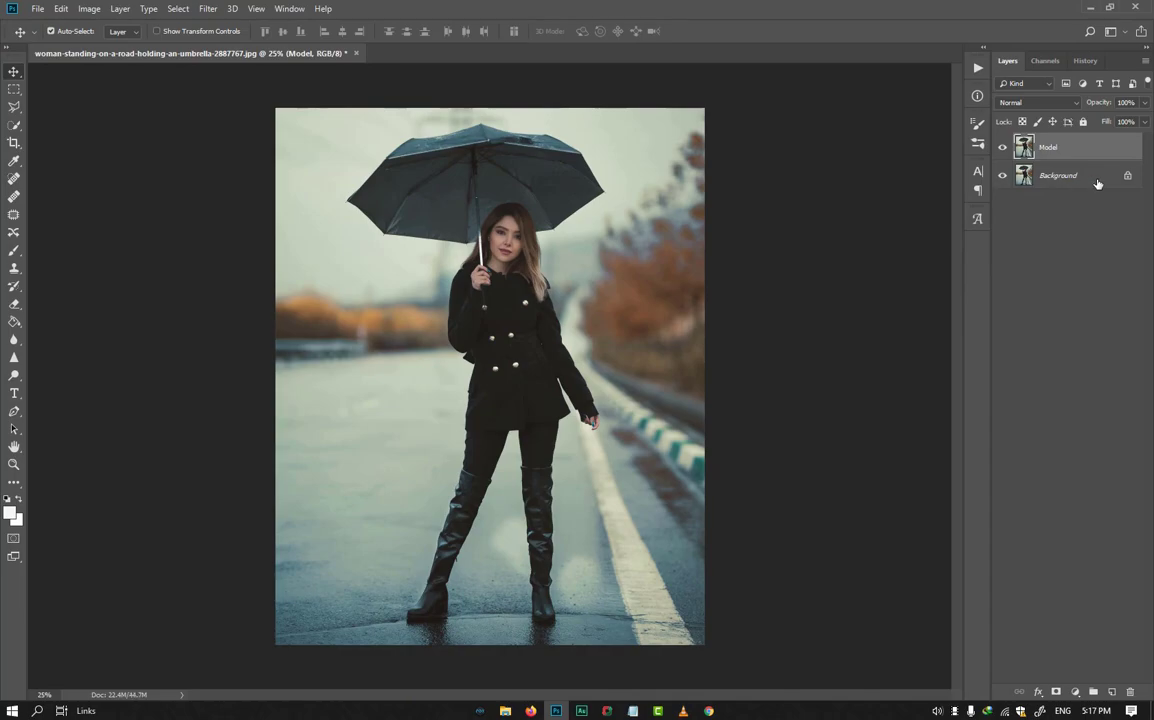
Delete the original Background layer beneath the Model layer
{"action": "left_click", "coordinate": [1097, 183]}
{"action": "right_click", "coordinate": [1100, 184]}
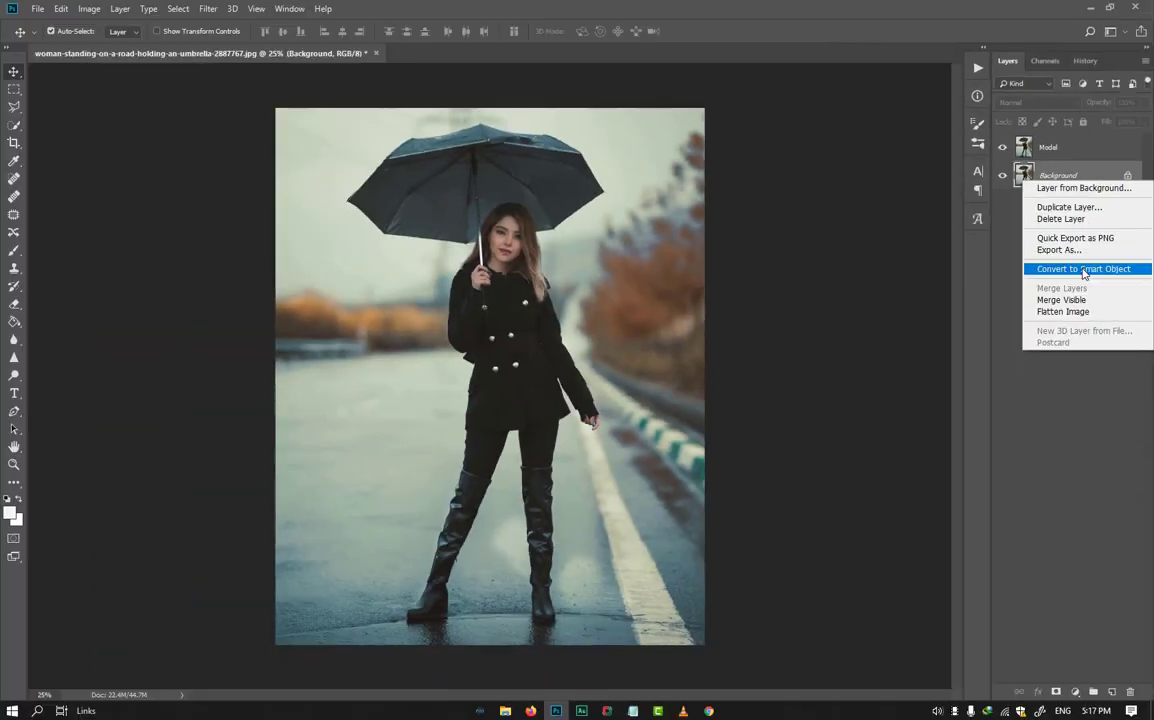
{"action": "left_click", "coordinate": [1060, 218]}
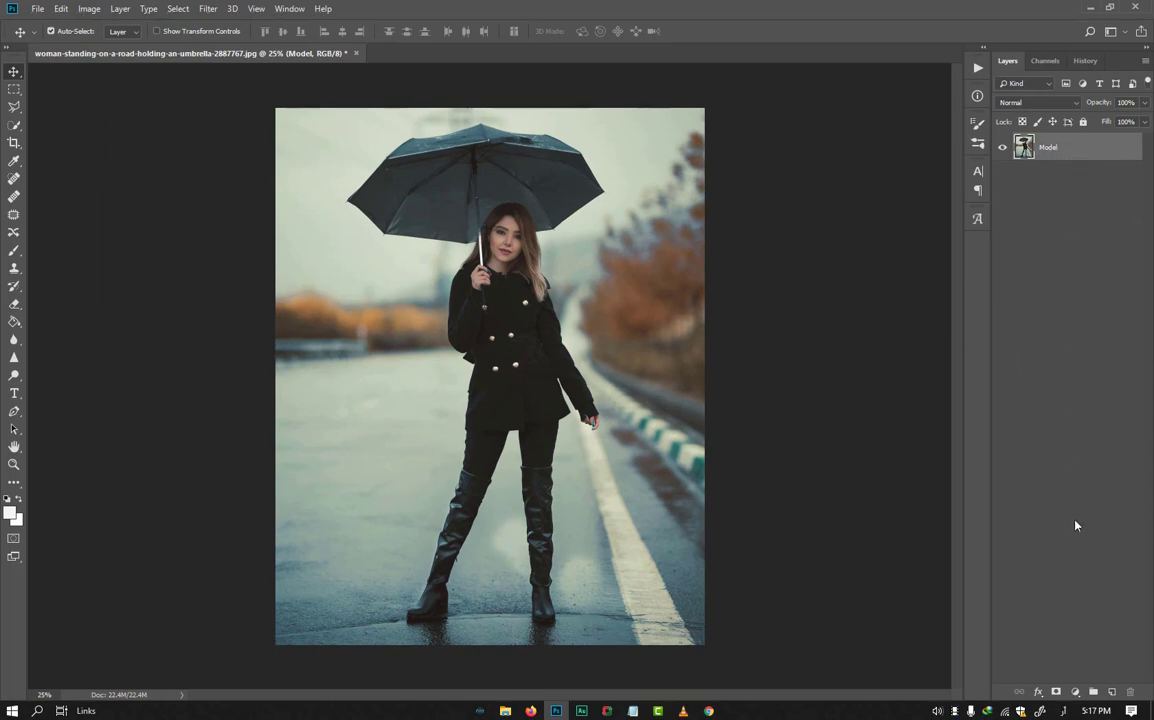
Add a Photo Filter adjustment layer above the Model layer and choose the Cyan filter
{"action": "left_click", "coordinate": [1077, 691]}
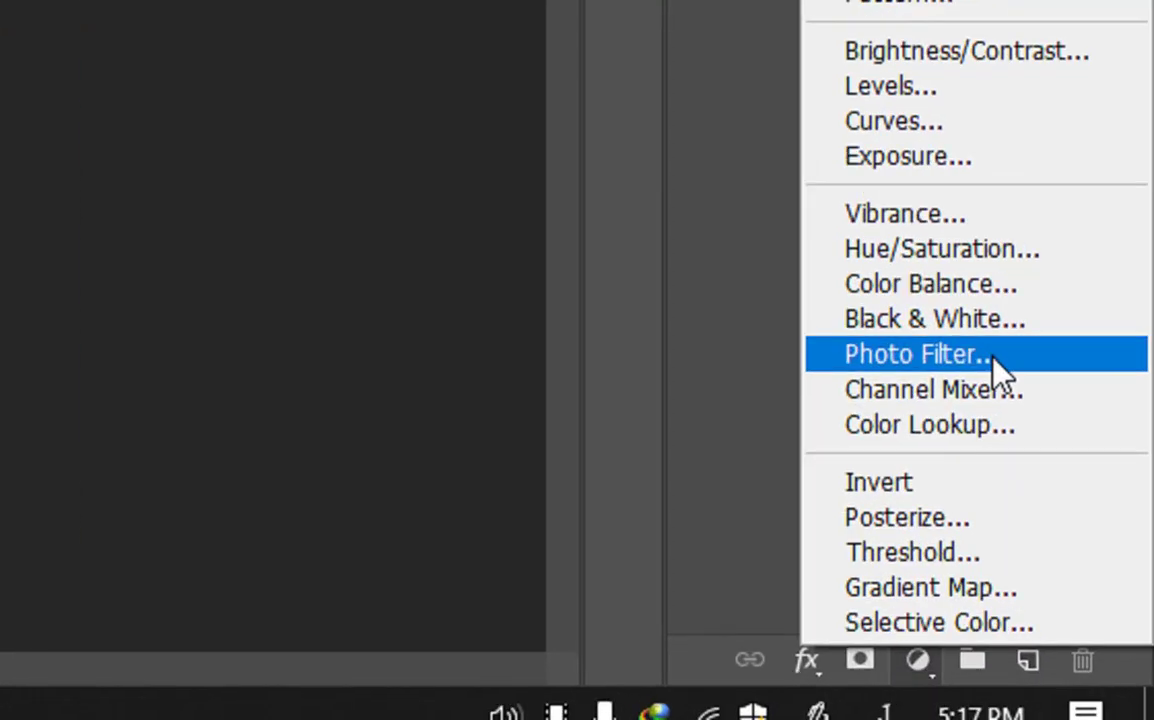
{"action": "left_click", "coordinate": [1078, 590]}
{"action": "left_click_drag", "start_coordinate": [695, 206], "coordinate": [889, 197]}
{"action": "left_click", "coordinate": [891, 237]}
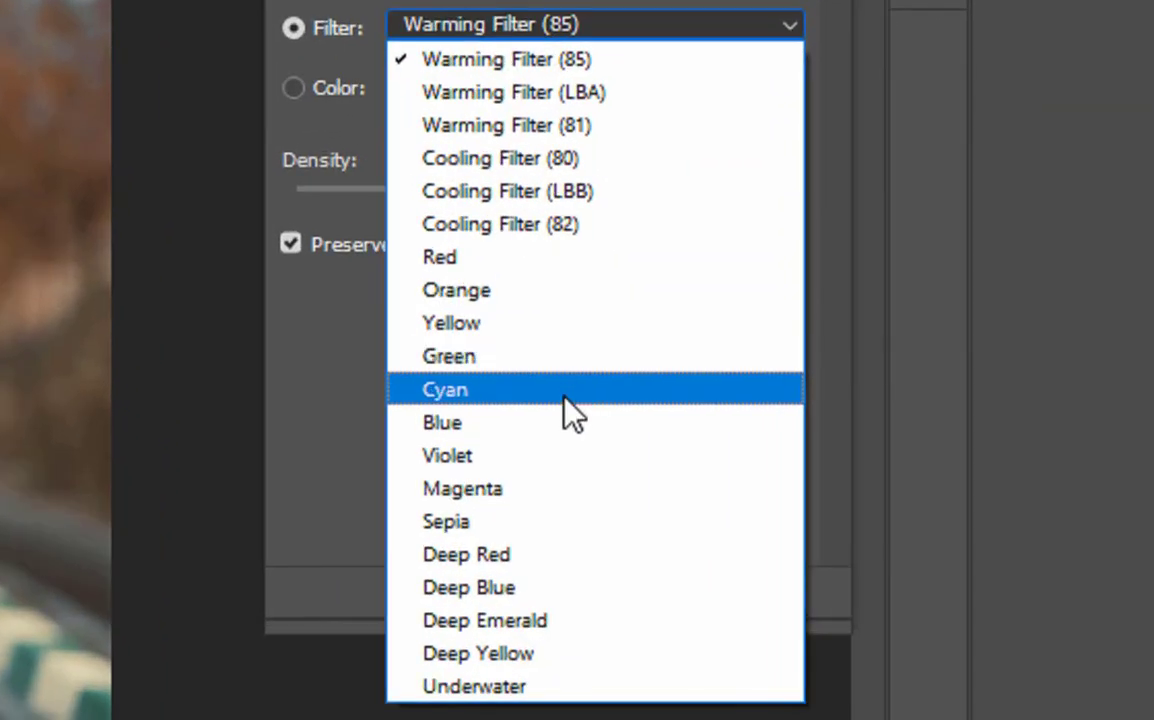
{"action": "left_click", "coordinate": [565, 392]}
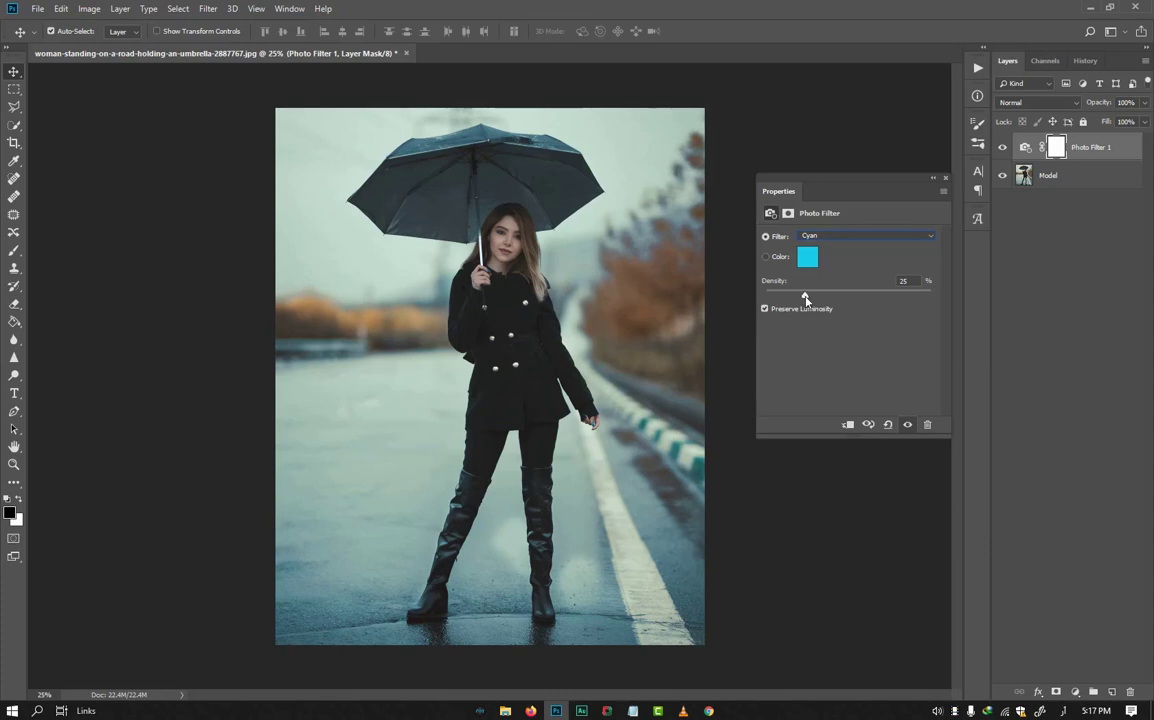
Set the Cyan photo filter's density to 25% and close its properties
{"action": "left_click_drag", "start_coordinate": [805, 296], "coordinate": [799, 305]}
{"action": "left_click", "coordinate": [900, 282]}
{"action": "double_click", "coordinate": [904, 281]}
{"action": "type", "text": "25"}
{"action": "key", "text": "Return"}
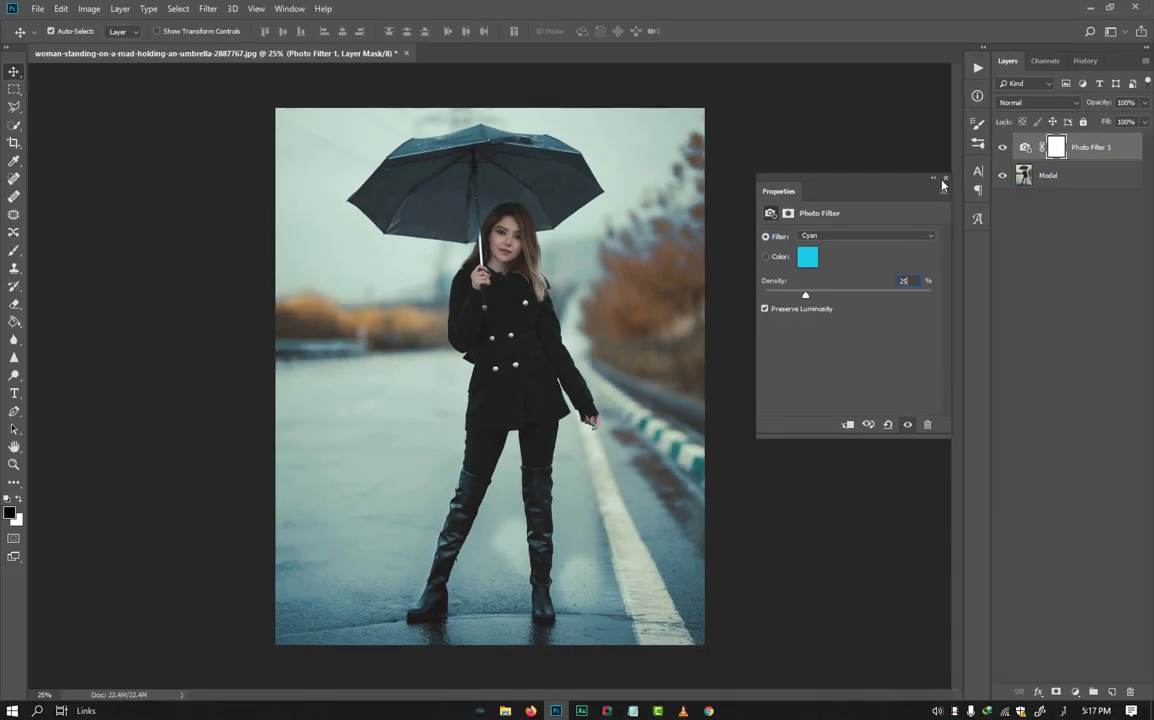
{"action": "left_click", "coordinate": [942, 180]}
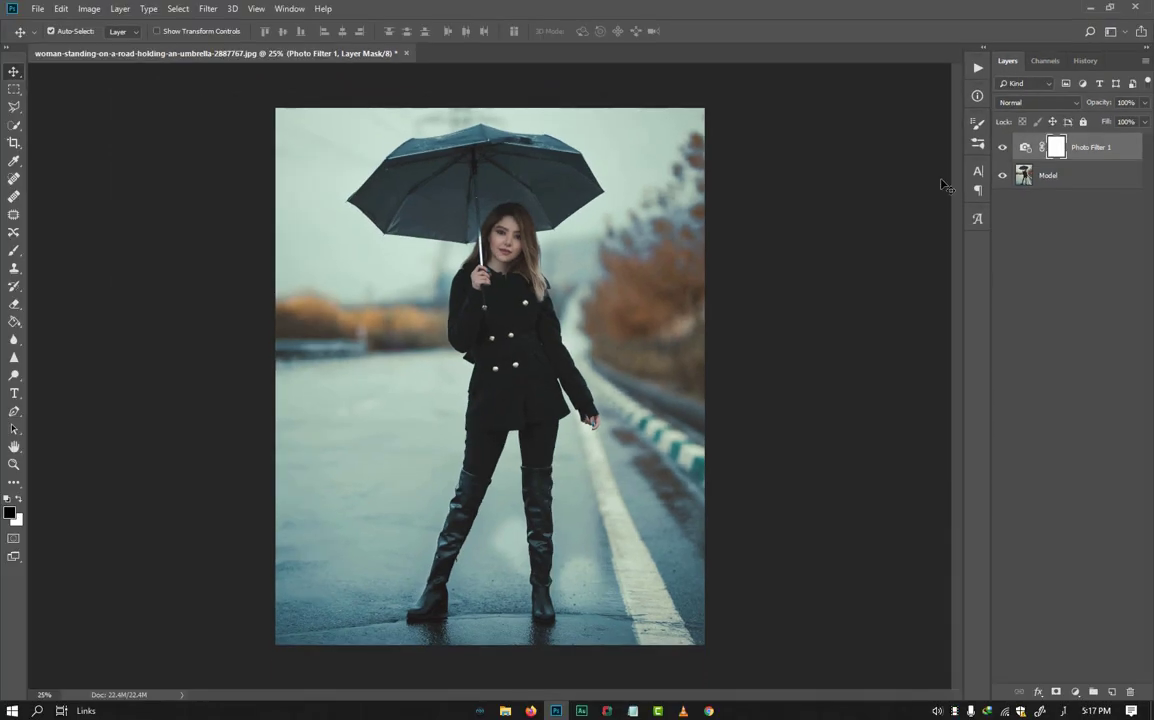
Add a Color Balance adjustment layer and set its Highlights to -13 for Cyan/Red and +12 for Yellow/Blue
{"action": "left_click", "coordinate": [1076, 693]}
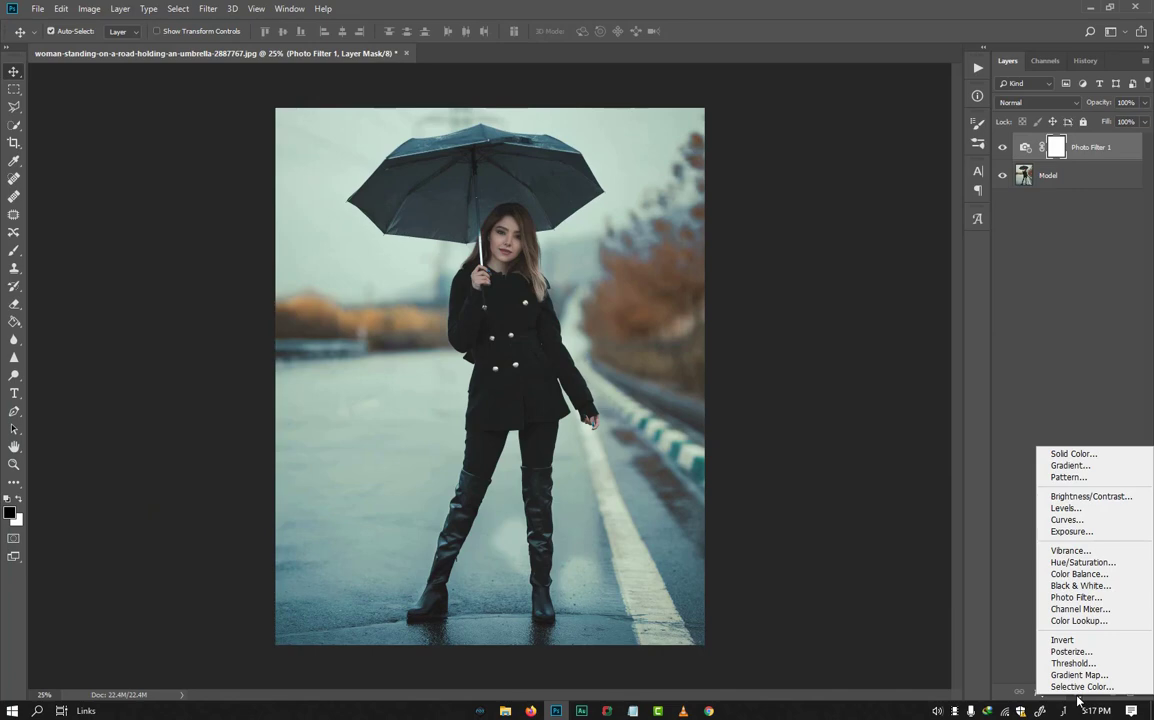
{"action": "left_click", "coordinate": [1079, 574]}
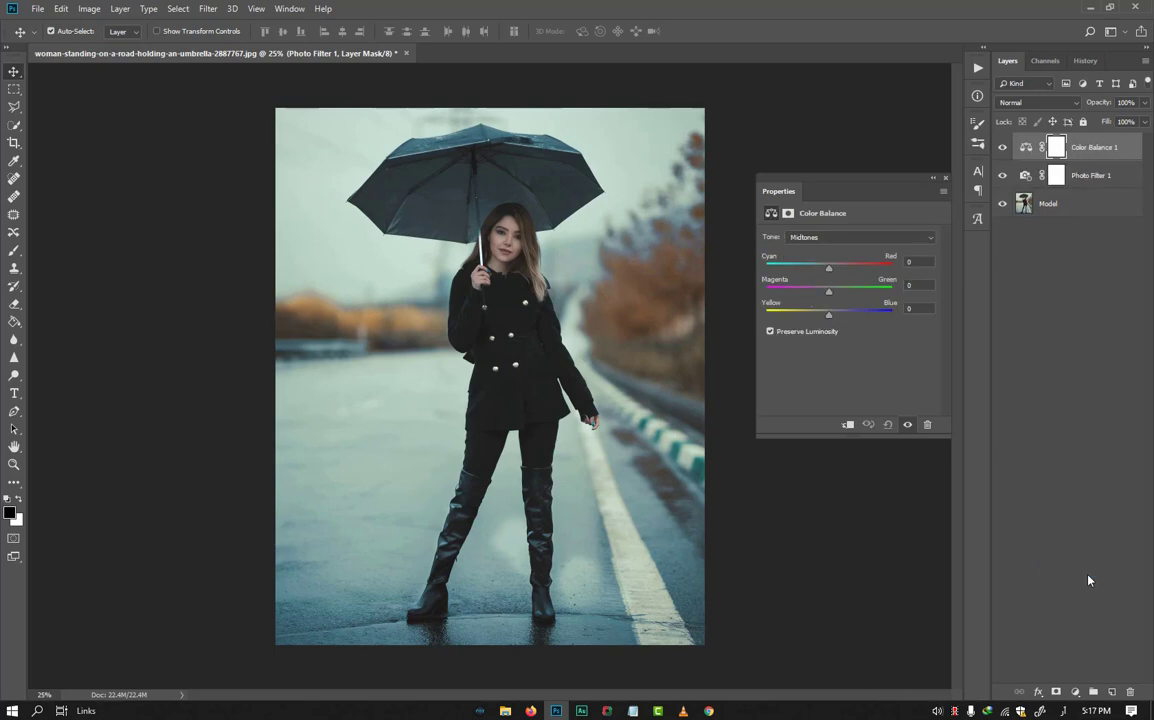
{"action": "left_click", "coordinate": [828, 238]}
{"action": "left_click", "coordinate": [826, 272]}
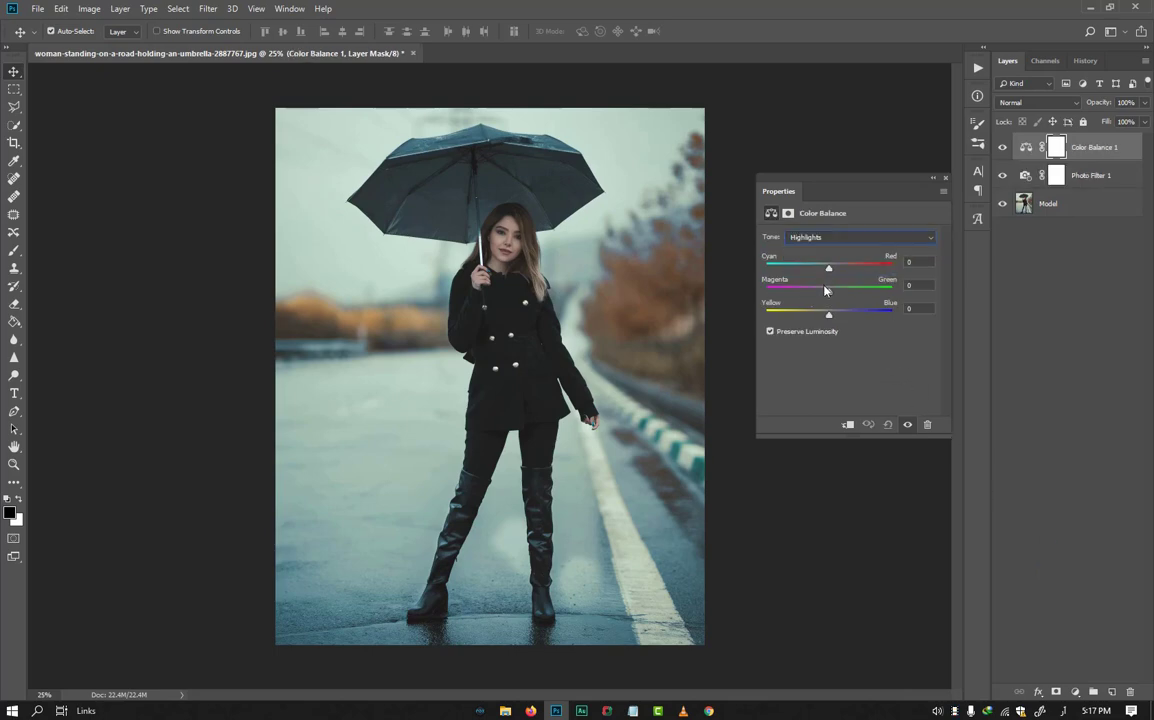
{"action": "left_click_drag", "start_coordinate": [828, 271], "coordinate": [837, 317]}
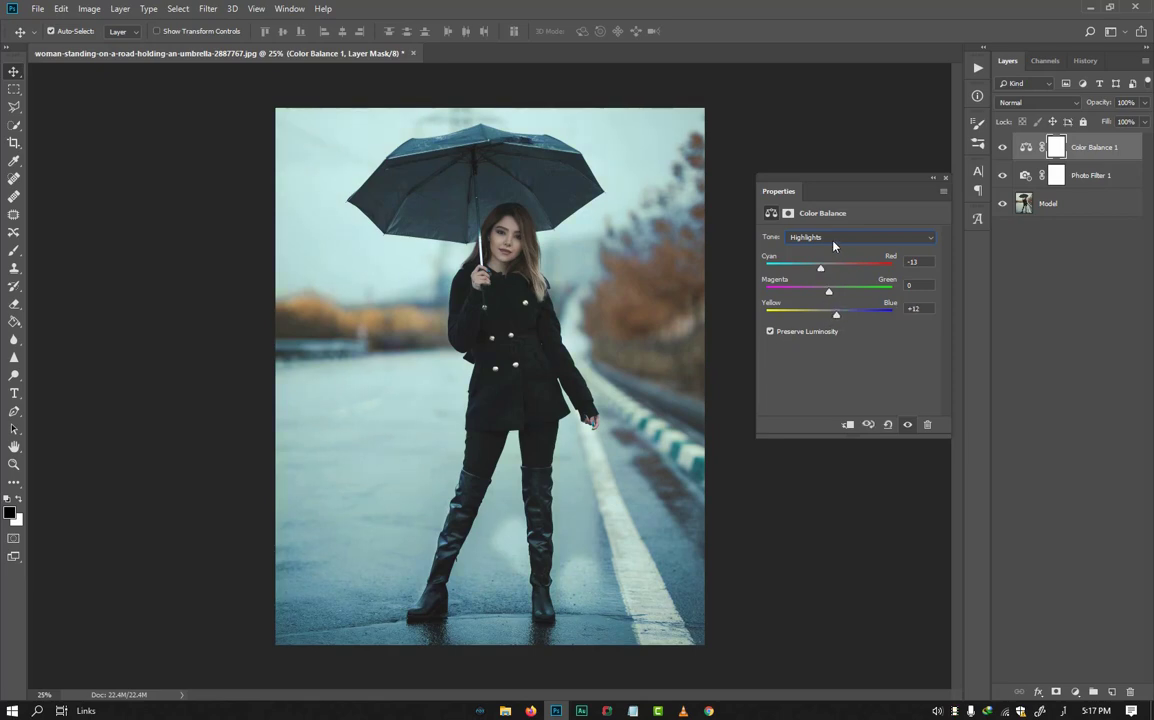
Shift the Color Balance layer's Midtones slightly toward blue and close its properties
{"action": "left_click", "coordinate": [840, 237]}
{"action": "left_click", "coordinate": [833, 262]}
{"action": "left_click_drag", "start_coordinate": [828, 270], "coordinate": [835, 318]}
{"action": "left_click", "coordinate": [943, 179]}
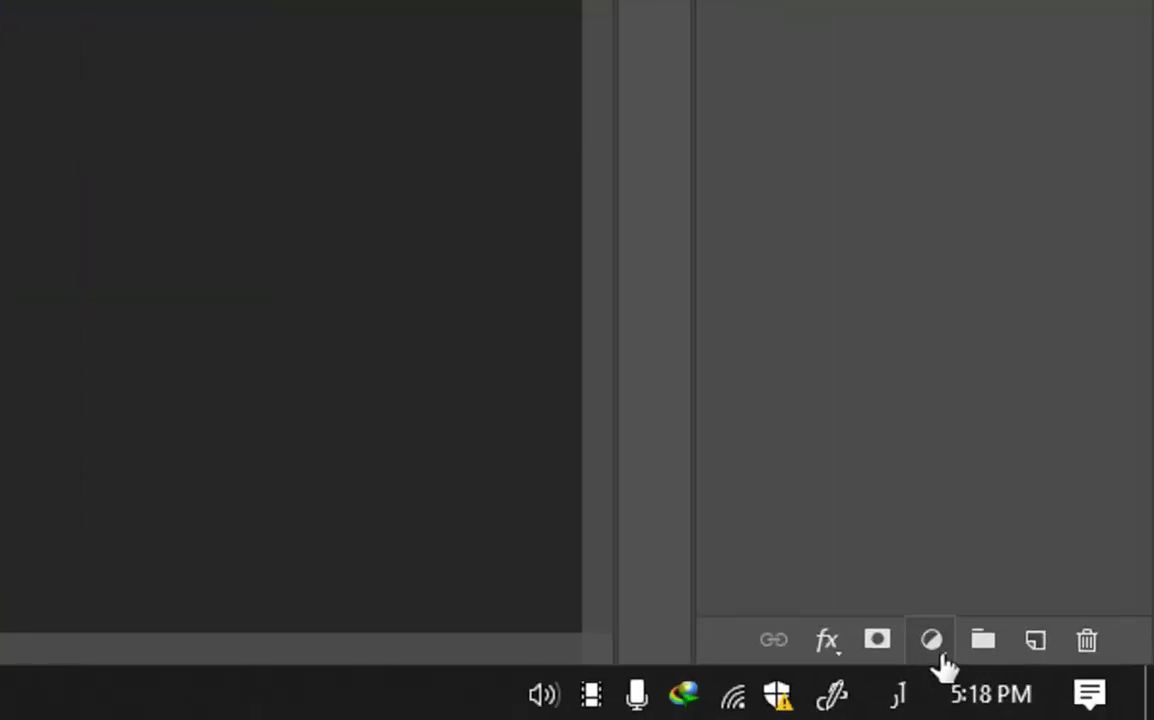
Add a second Photo Filter adjustment layer using the Blue filter at 10% density
{"action": "left_click", "coordinate": [1075, 691]}
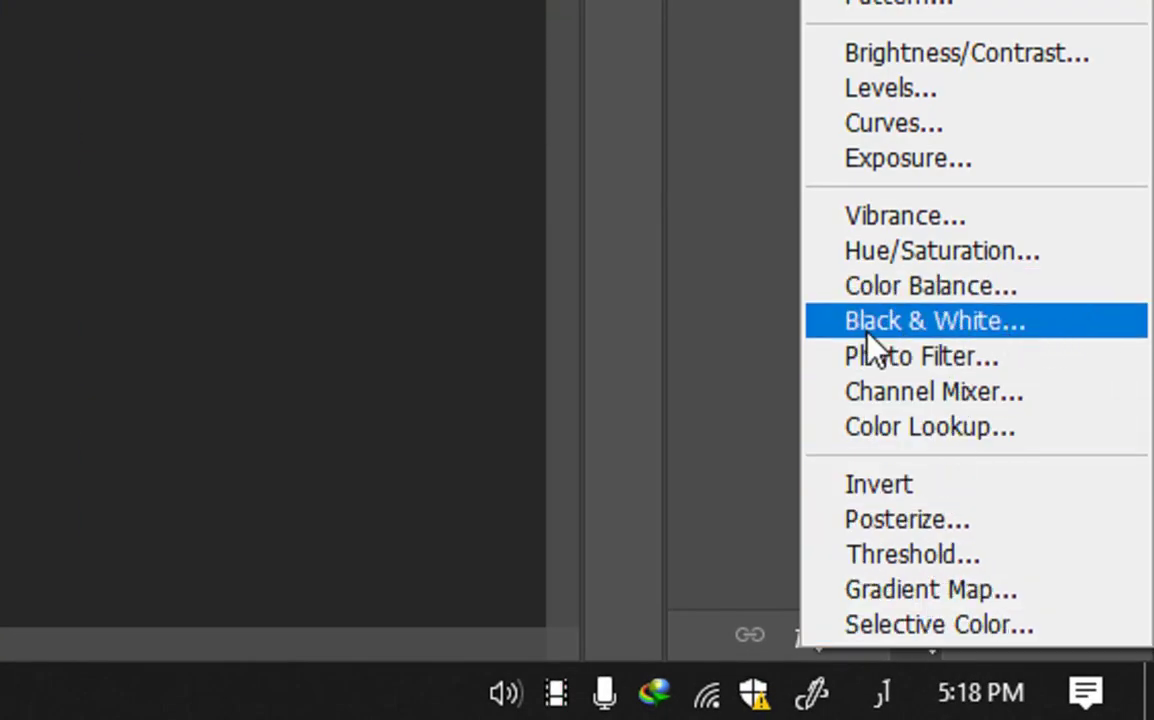
{"action": "left_click", "coordinate": [932, 360]}
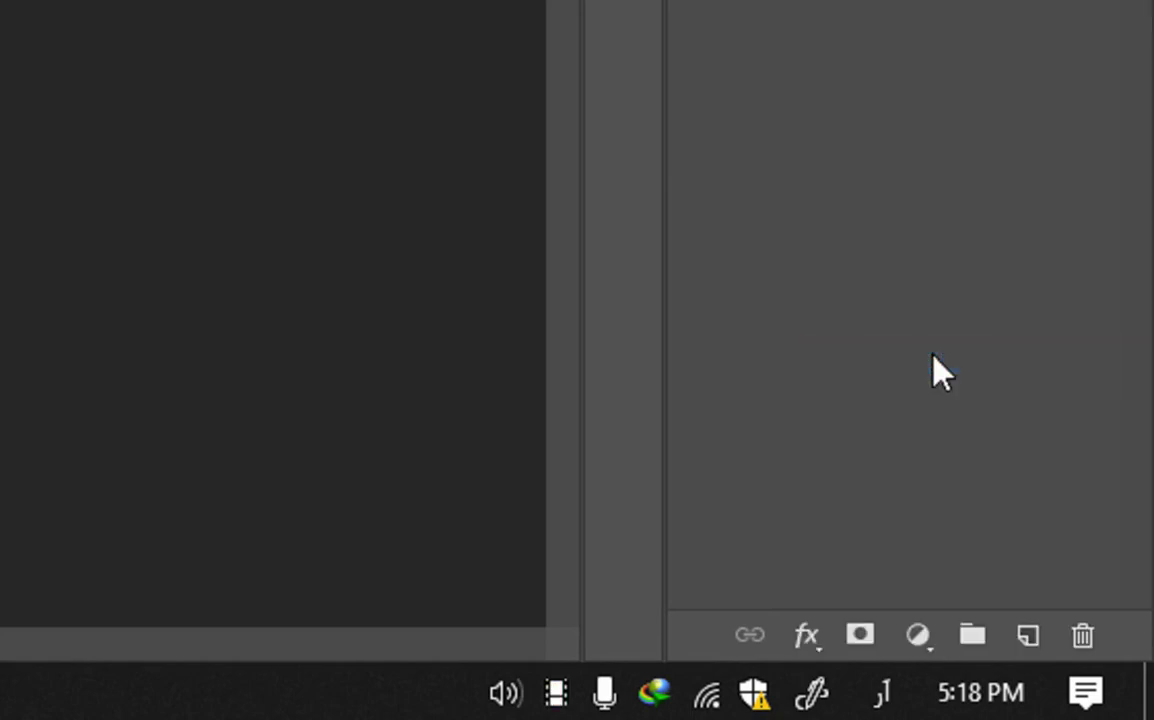
{"action": "left_click", "coordinate": [861, 236]}
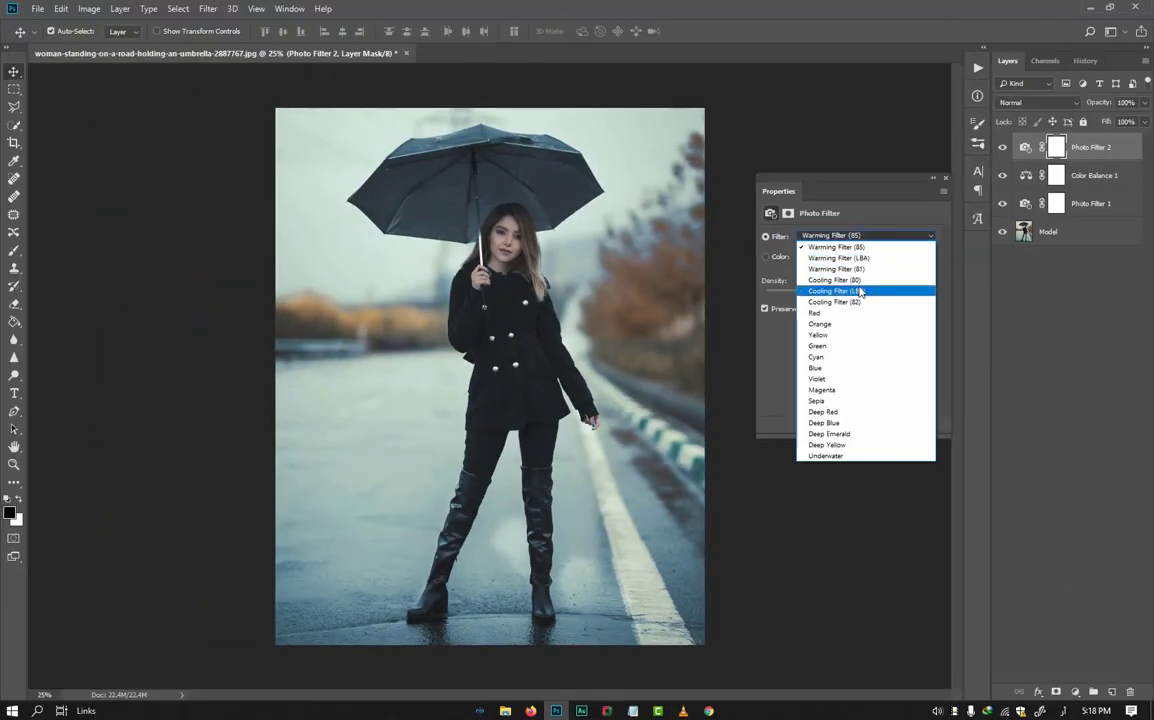
{"action": "left_click", "coordinate": [852, 368]}
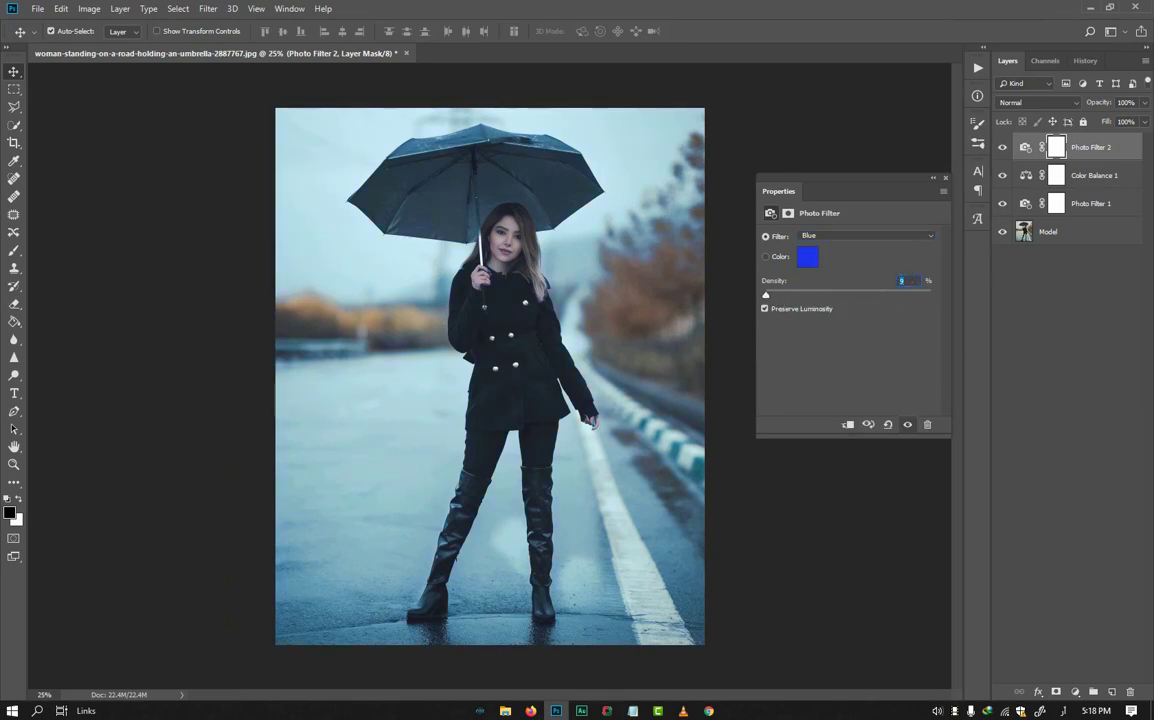
{"action": "type", "text": "10"}
{"action": "left_click", "coordinate": [945, 179]}
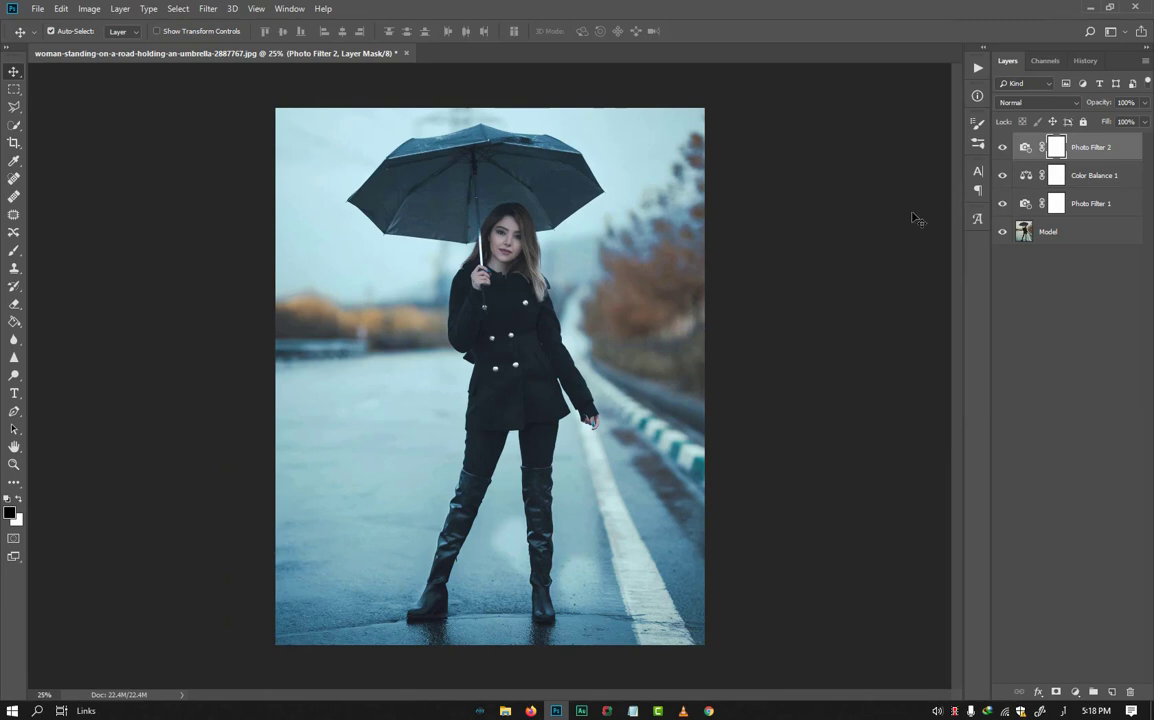
Add a Channel Mixer adjustment layer and set Green to -8% in the Red output channel
{"action": "left_click", "coordinate": [1075, 692]}
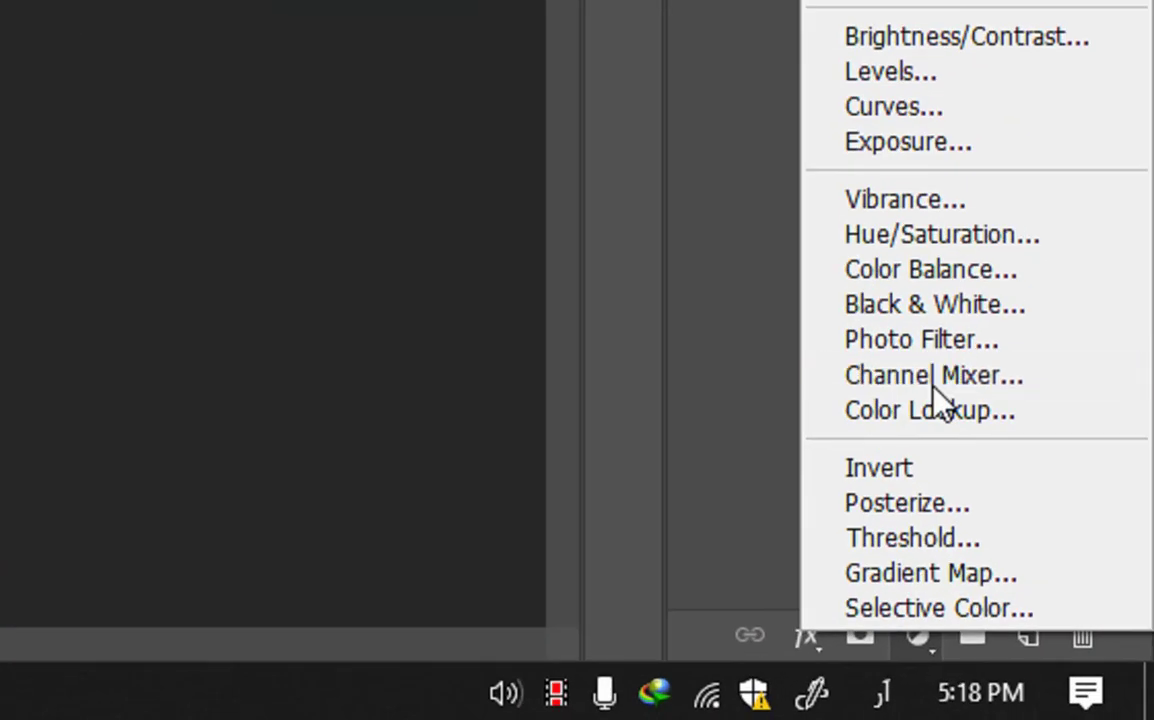
{"action": "left_click", "coordinate": [1080, 605]}
{"action": "left_click", "coordinate": [870, 257]}
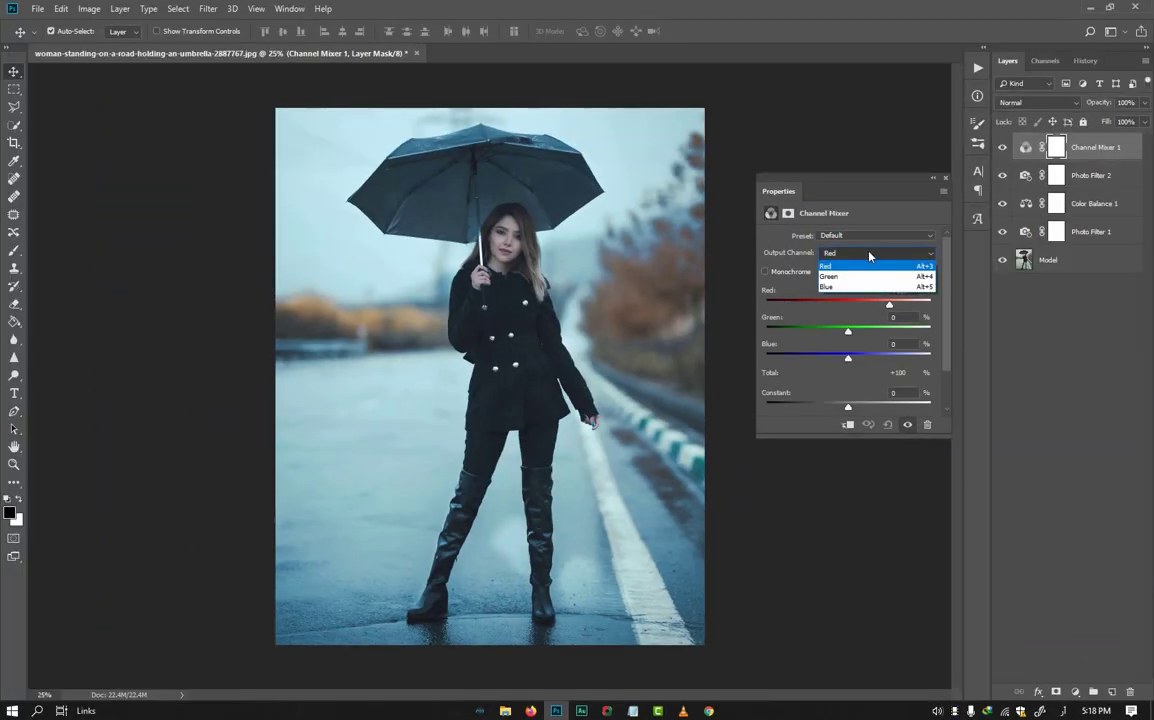
{"action": "left_click", "coordinate": [836, 267]}
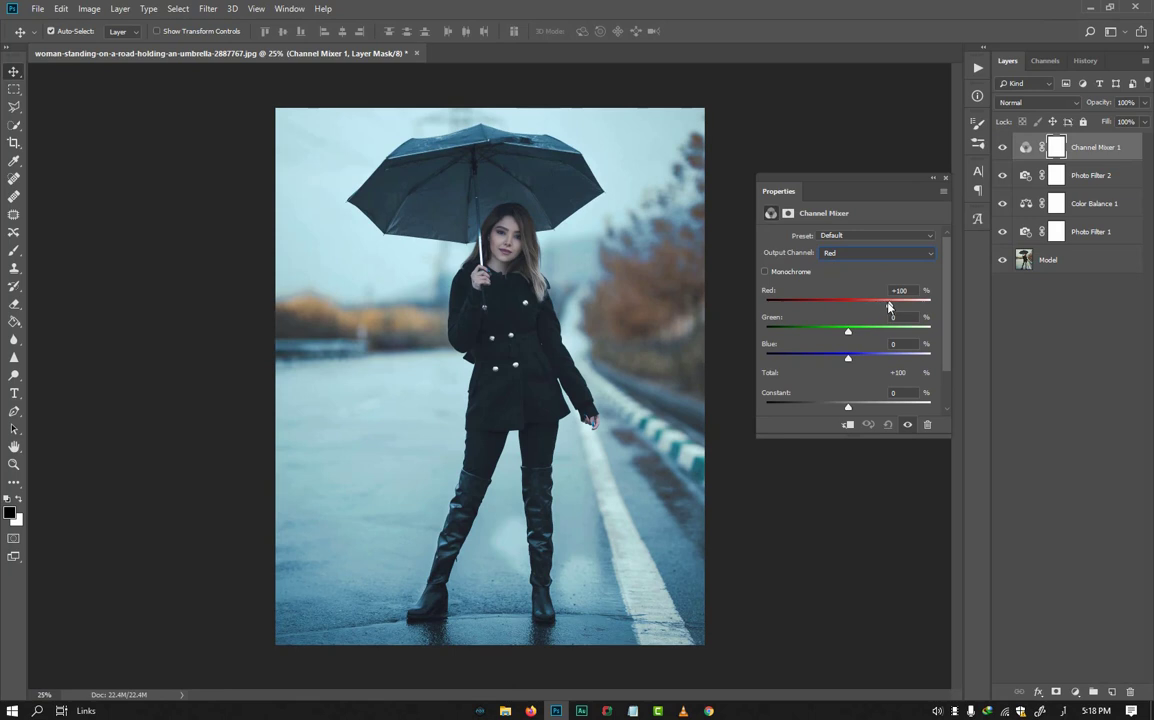
{"action": "left_click_drag", "start_coordinate": [848, 331], "coordinate": [847, 334]}
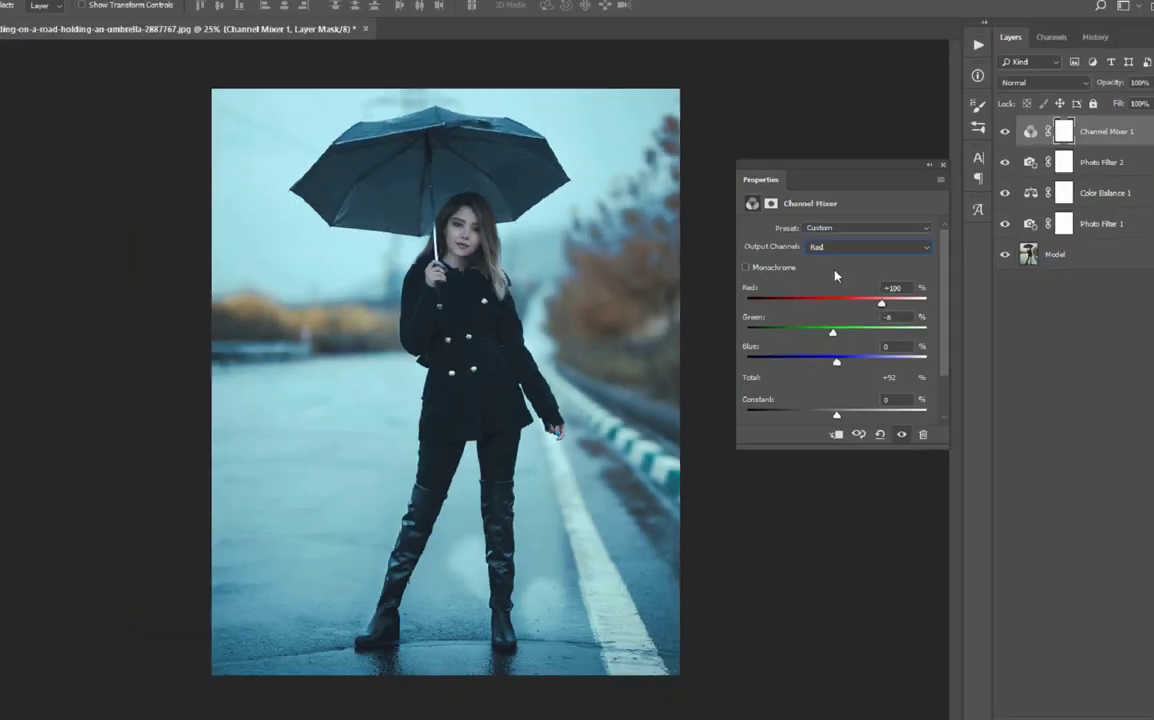
Set Red to -8% in the Channel Mixer's Green output channel and close its properties
{"action": "left_click", "coordinate": [850, 247]}
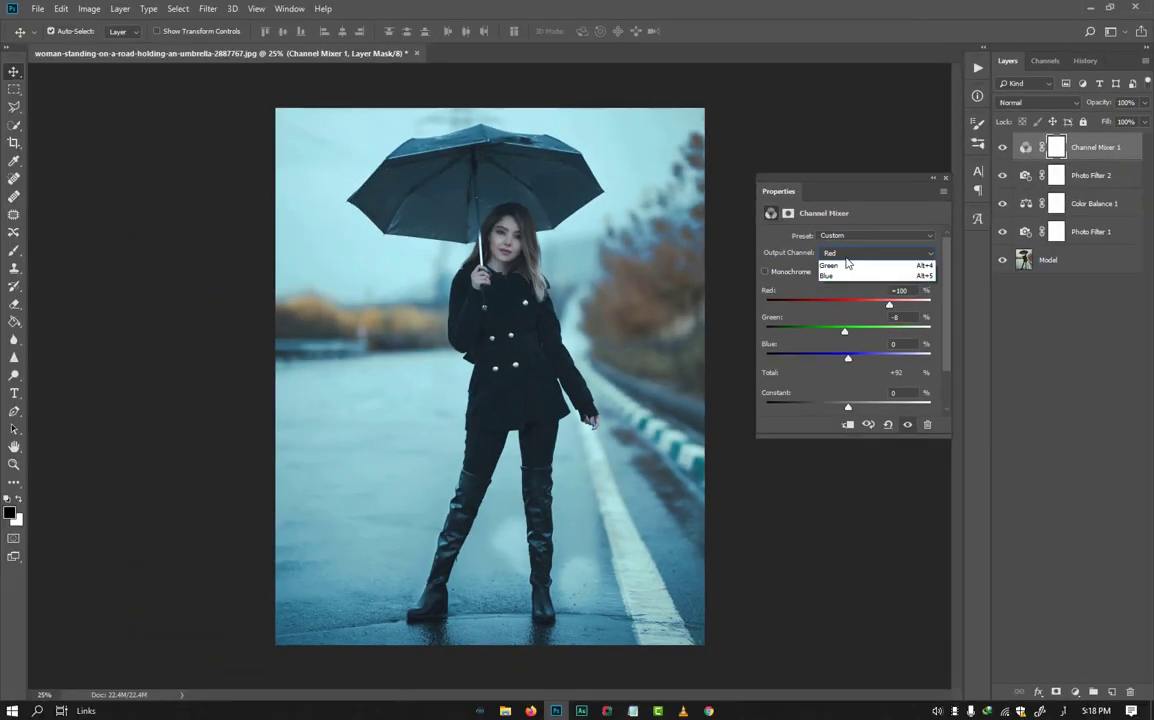
{"action": "left_click", "coordinate": [806, 262]}
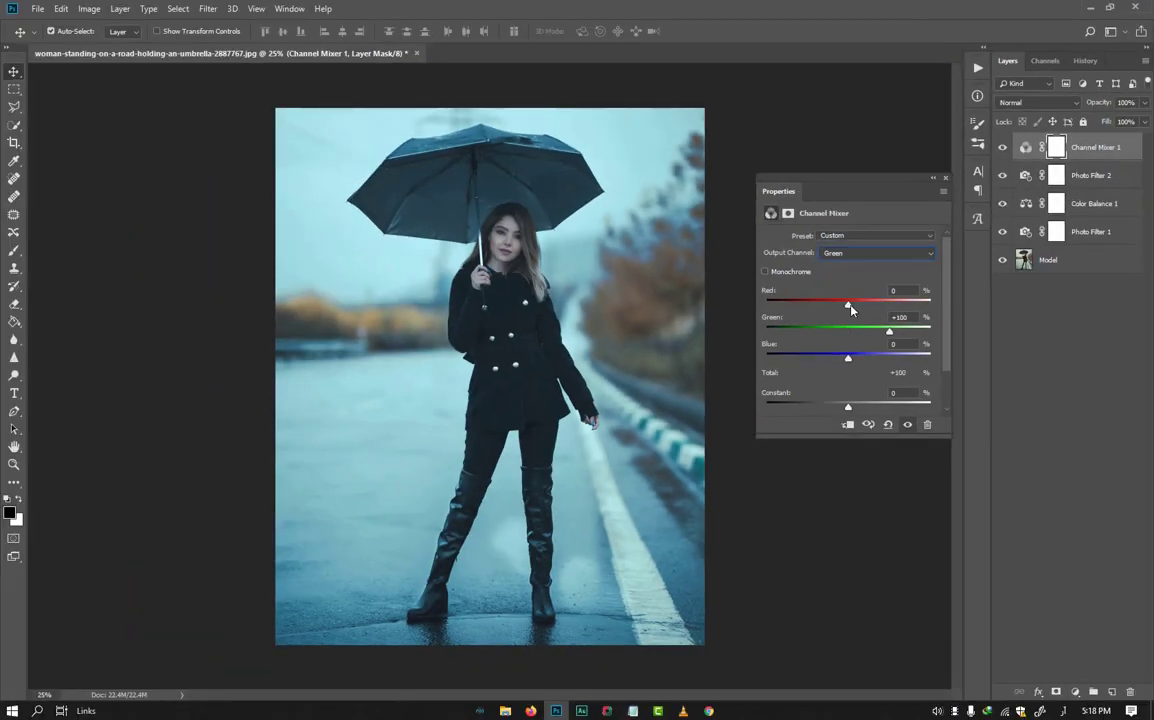
{"action": "left_click_drag", "start_coordinate": [856, 302], "coordinate": [846, 307]}
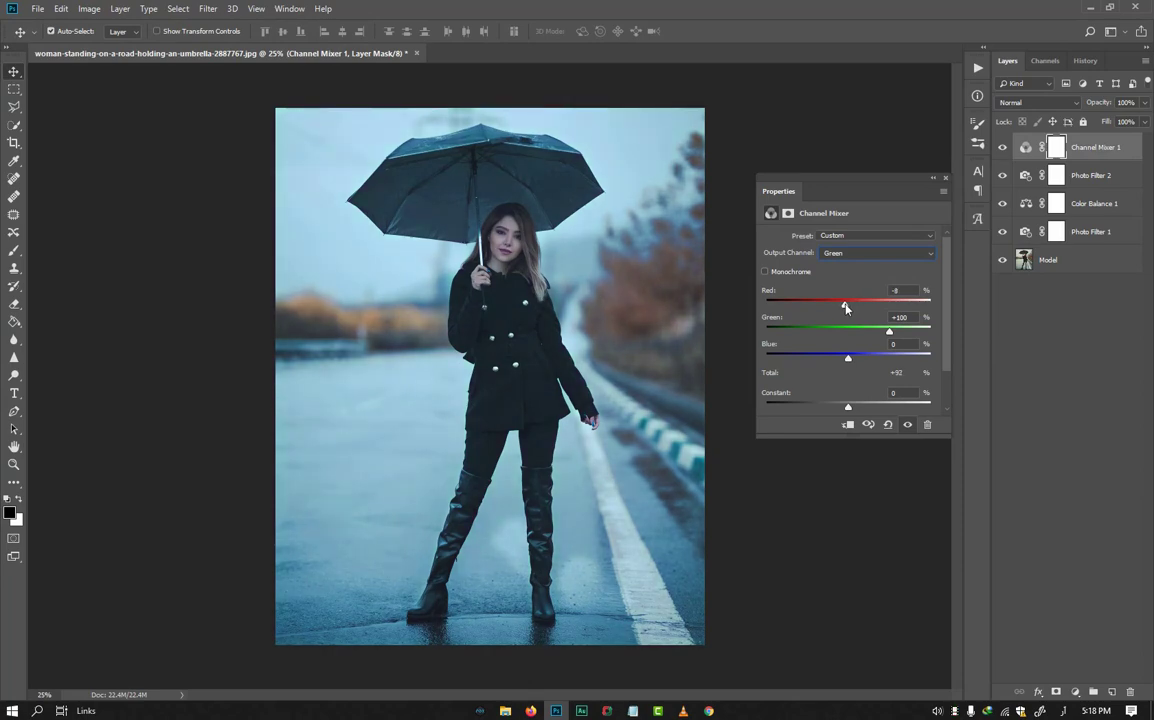
{"action": "left_click", "coordinate": [945, 179]}
Add an Exposure adjustment layer on top of the stack and set its Offset to -0.0042
{"action": "scroll", "coordinate": [508, 221], "scroll_direction": "up", "scroll_amount": 2}
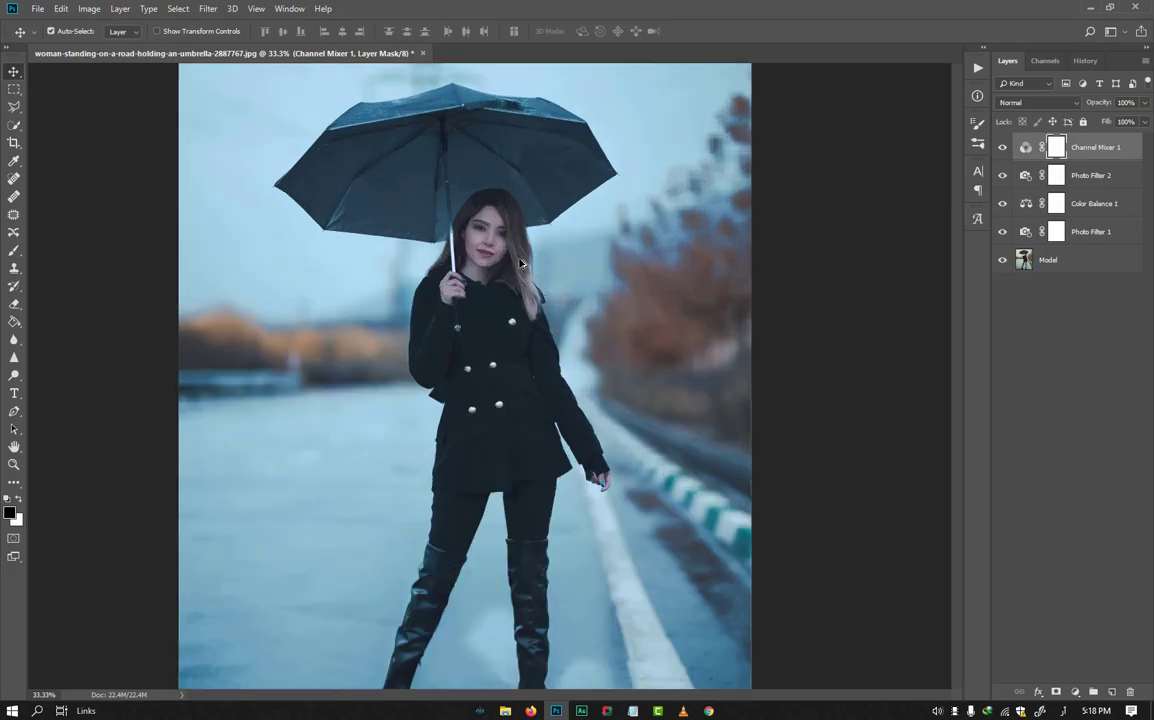
{"action": "left_click_drag", "start_coordinate": [491, 254], "coordinate": [496, 274]}
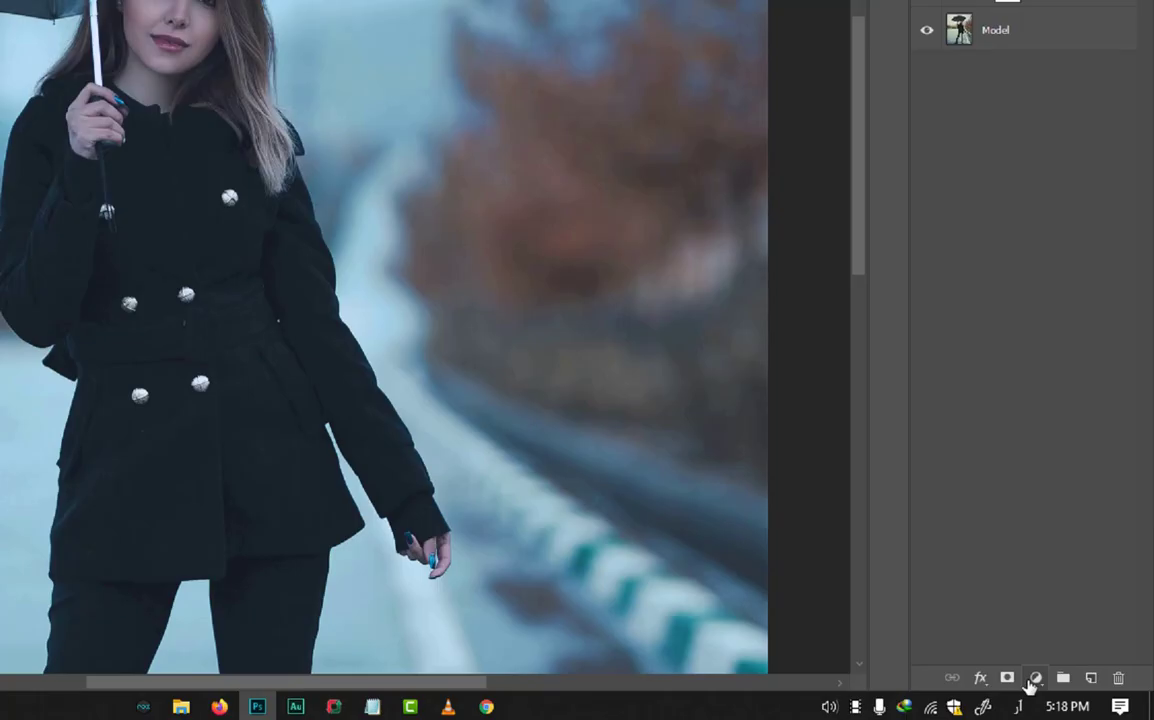
{"action": "left_click", "coordinate": [1075, 691]}
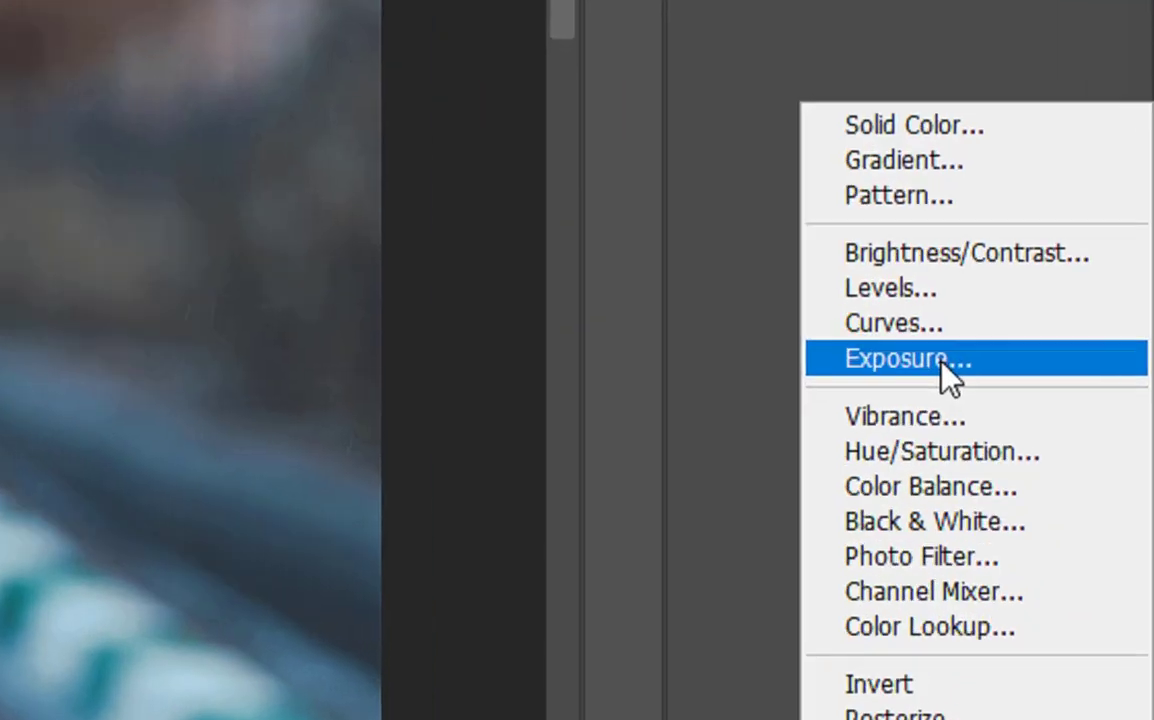
{"action": "left_click", "coordinate": [1062, 491]}
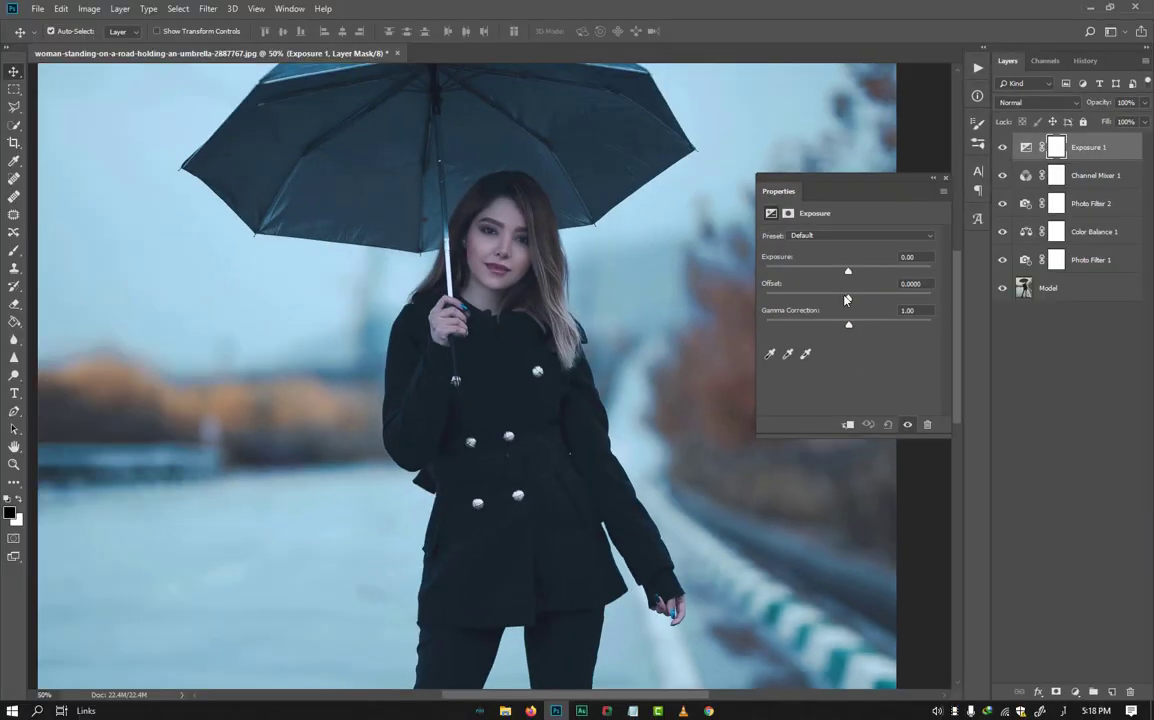
{"action": "left_click_drag", "start_coordinate": [848, 299], "coordinate": [846, 299]}
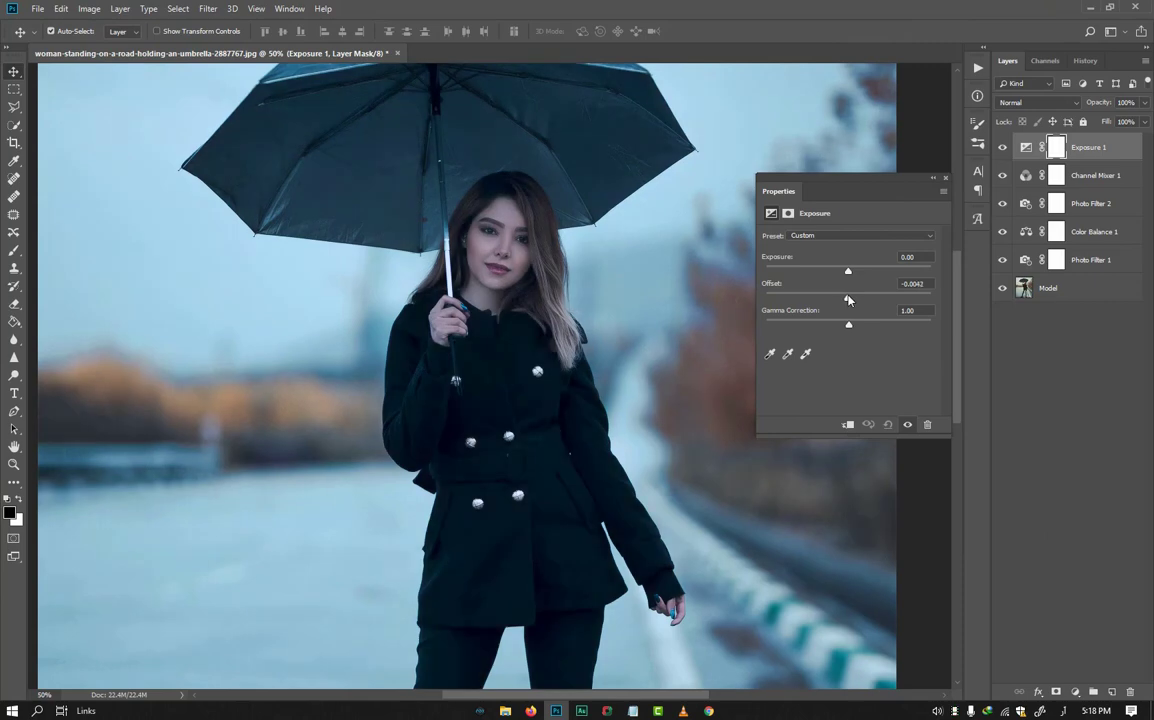
Set the Exposure adjustment to Exposure -0.11, Offset +0.0042 and Gamma Correction 0.98, and close its properties
{"action": "left_click_drag", "start_coordinate": [848, 300], "coordinate": [855, 327]}
{"action": "left_click_drag", "start_coordinate": [848, 271], "coordinate": [848, 274]}
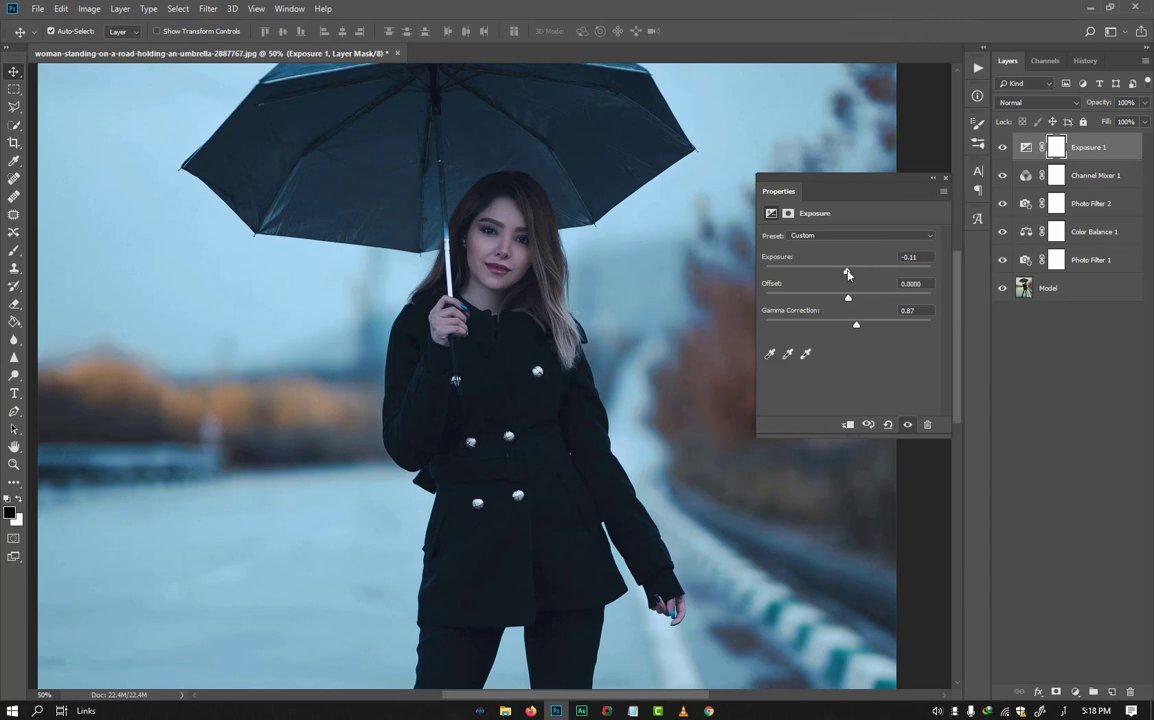
{"action": "left_click_drag", "start_coordinate": [856, 328], "coordinate": [850, 302]}
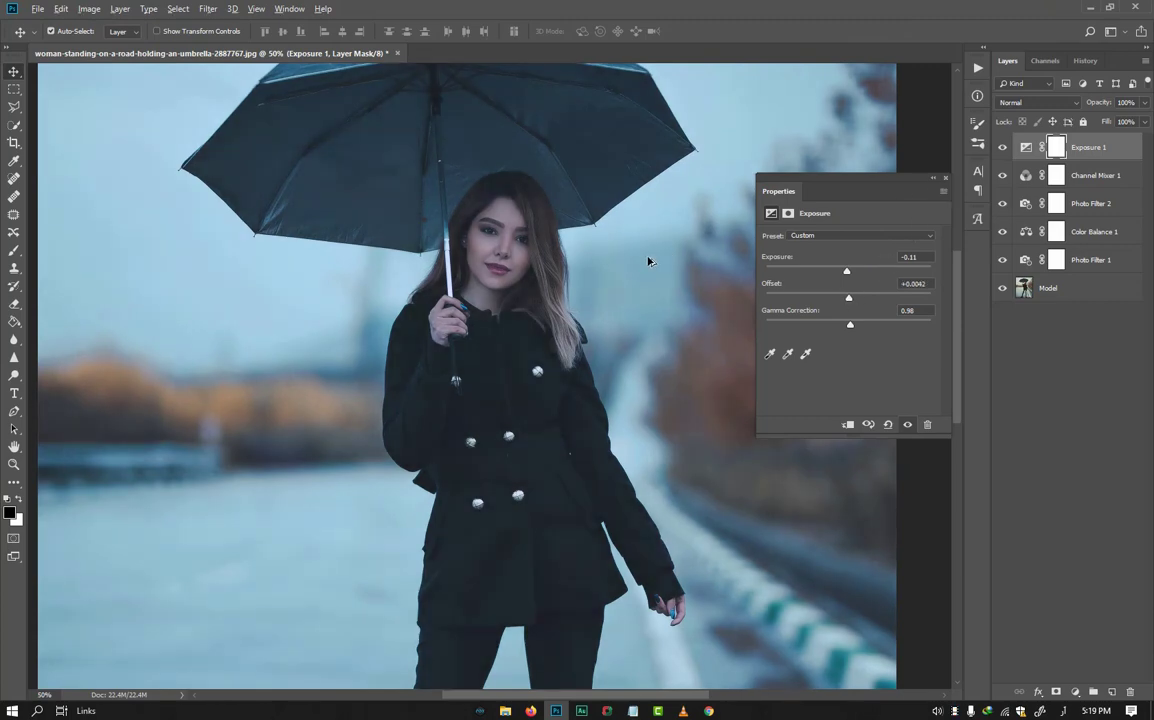
{"action": "left_click", "coordinate": [945, 181]}
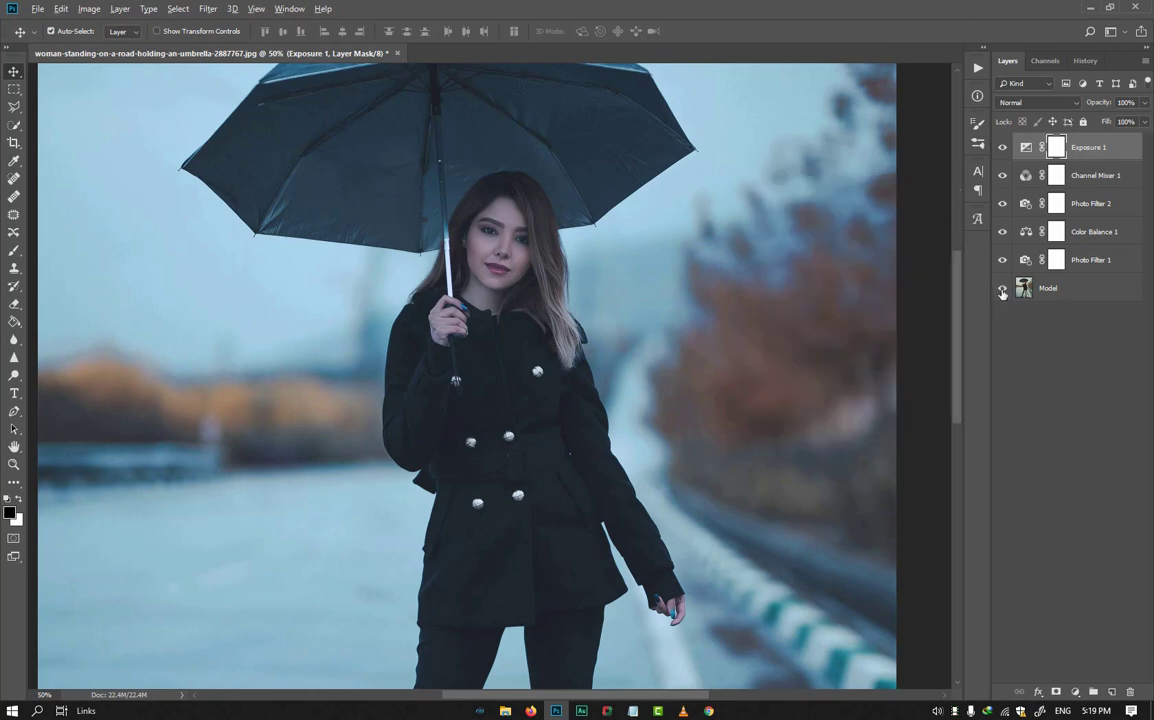
Compare the umbrella portrait with and without its adjustment layers and view the whole graded image
{"action": "left_click", "coordinate": [1003, 289], "text": "alt"}
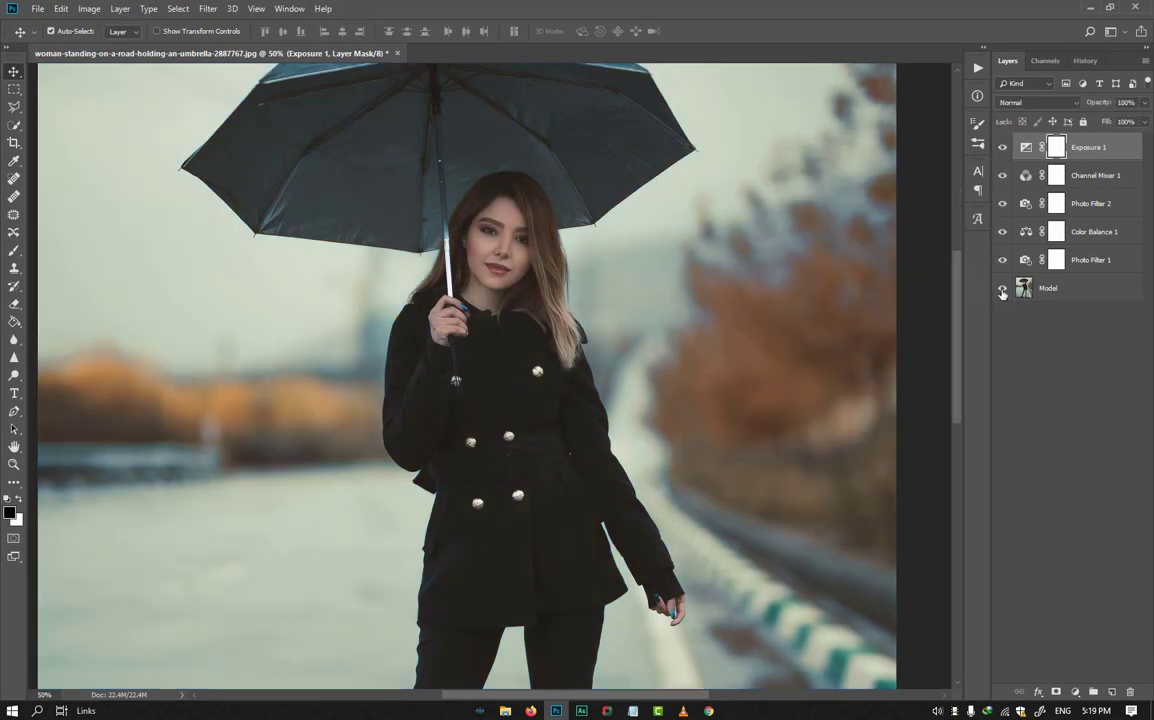
{"action": "left_click", "coordinate": [1003, 289], "text": "alt"}
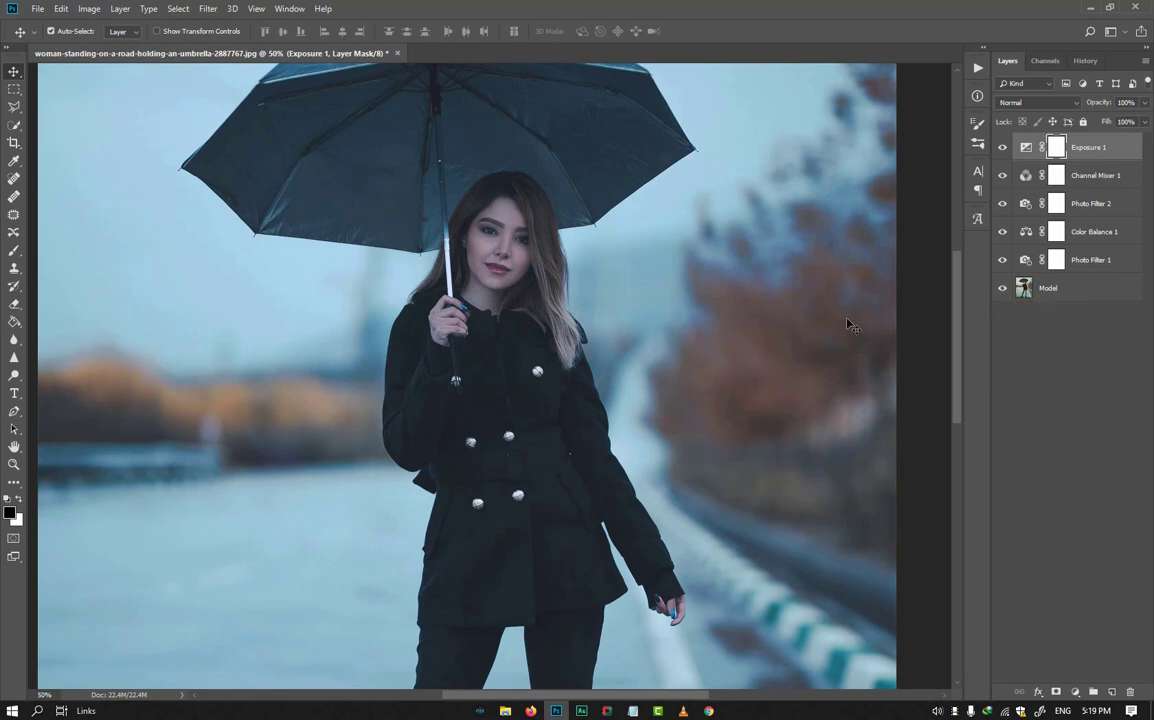
{"action": "scroll", "coordinate": [690, 296], "scroll_direction": "down", "scroll_amount": 2}
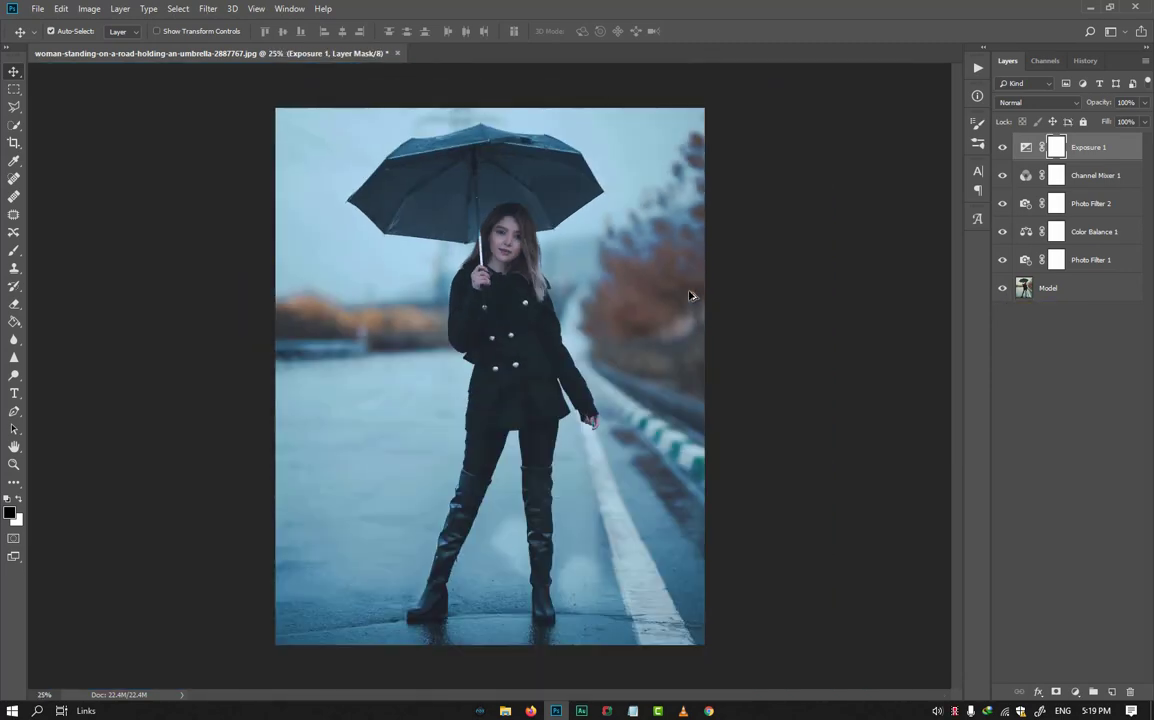
Open woman-in-black-double-button-jacket-2887766.jpg from the Stocks folder in File Explorer as a new Photoshop document and unlock its background layer
{"action": "left_click", "coordinate": [505, 710]}
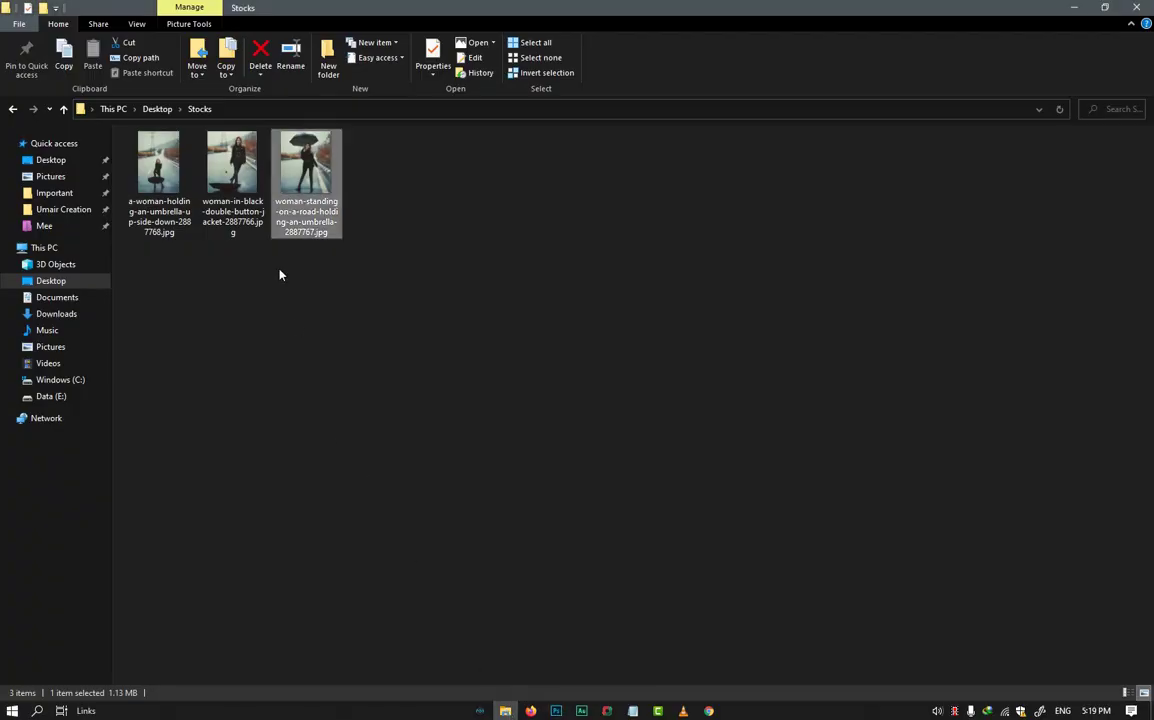
{"action": "left_click_drag", "start_coordinate": [478, 318], "coordinate": [1153, 719]}
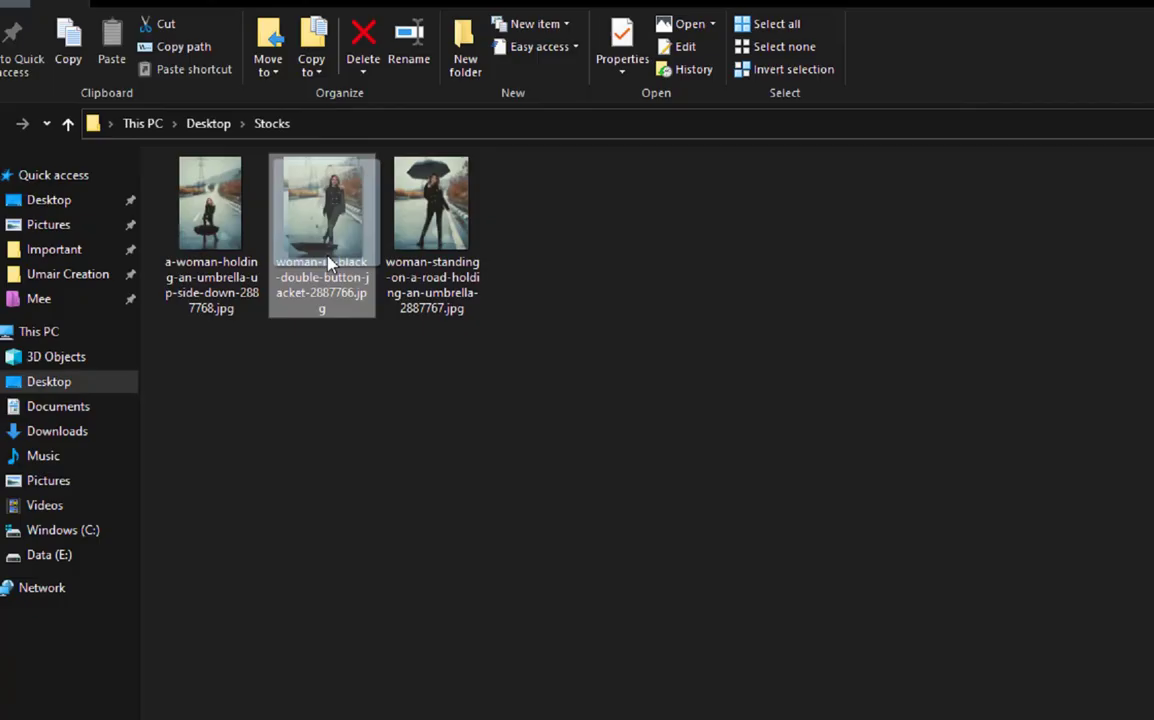
{"action": "left_click_drag", "start_coordinate": [539, 634], "coordinate": [528, 58]}
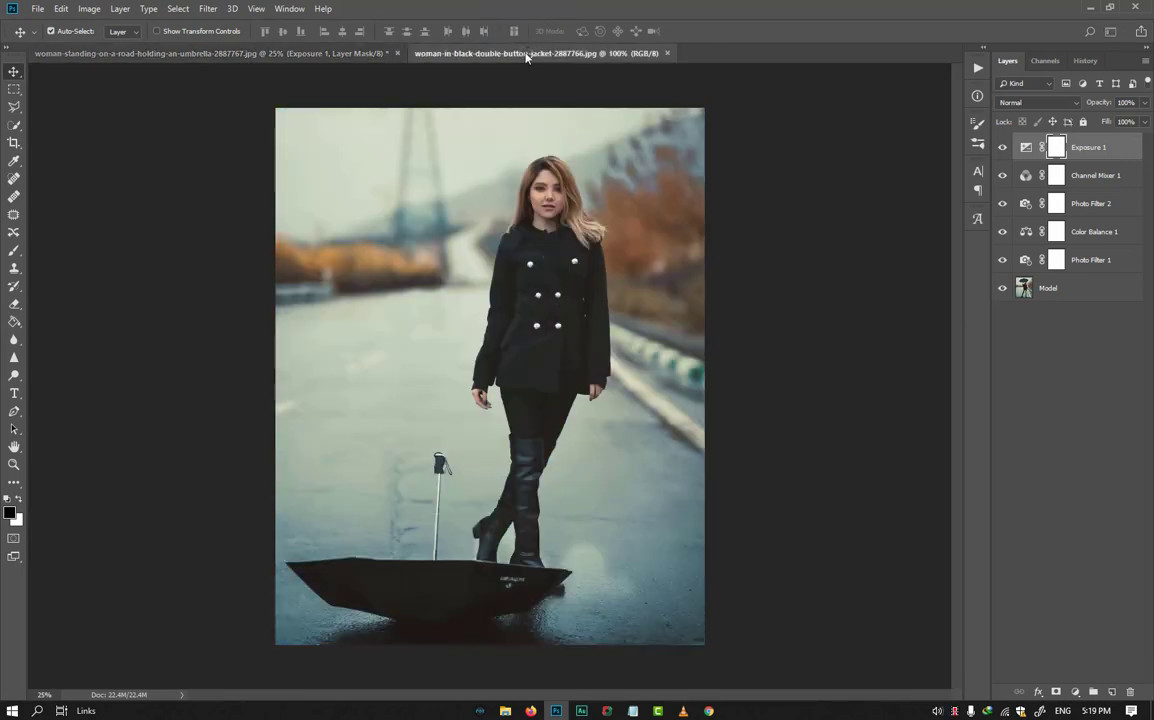
{"action": "left_click", "coordinate": [1127, 149]}
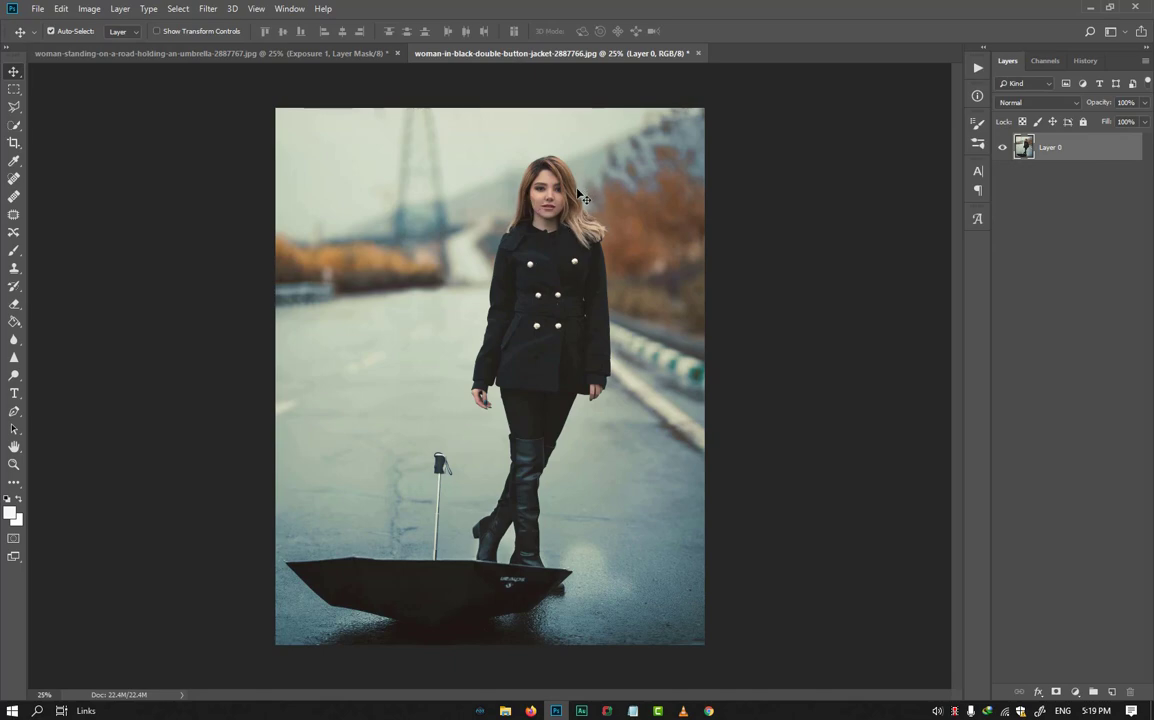
Copy the five adjustment layers, Exposure 1 through Photo Filter 1, from the umbrella portrait into the double-button-jacket document
{"action": "left_click", "coordinate": [297, 52]}
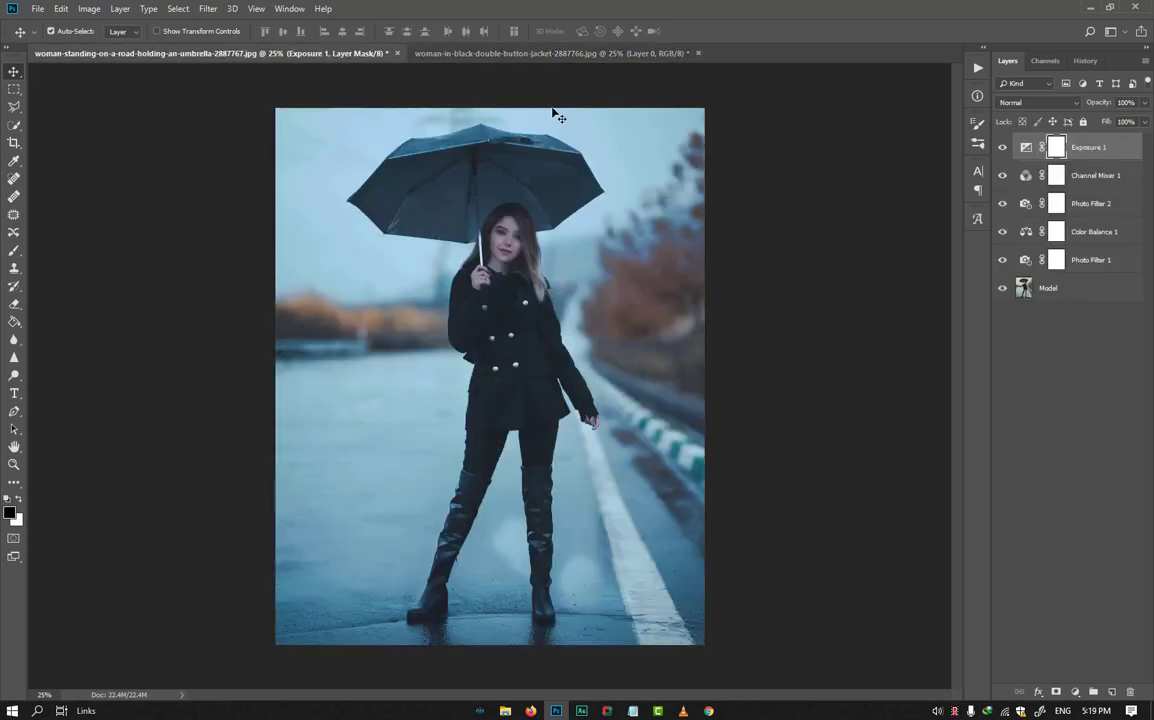
{"action": "left_click", "coordinate": [1092, 261], "text": "shift"}
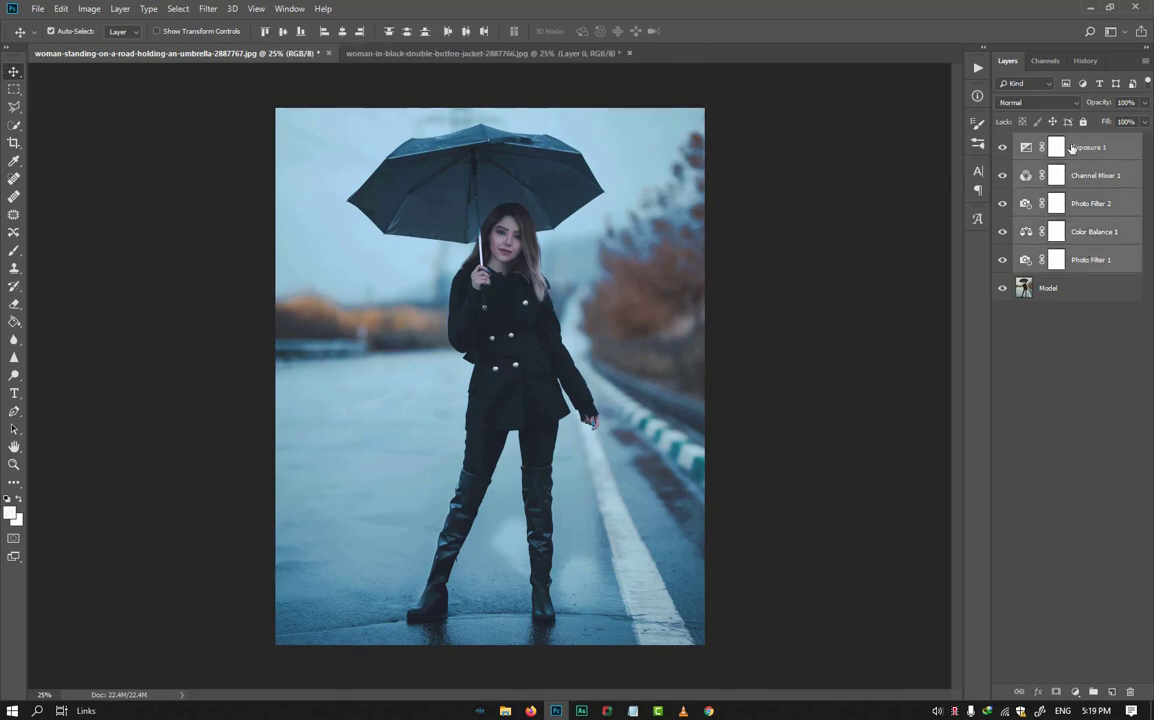
{"action": "left_click_drag", "start_coordinate": [1062, 147], "coordinate": [595, 180]}
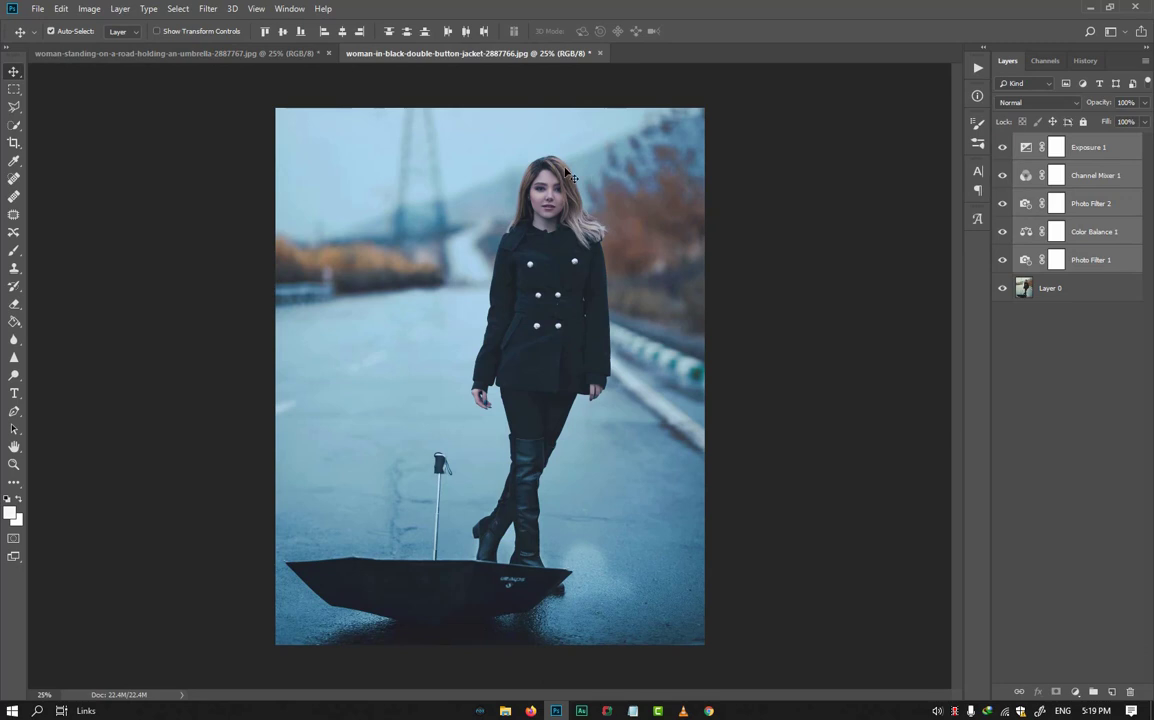
Compare the jacket photo with and without the copied adjustment layers
{"action": "left_click", "coordinate": [999, 290]}
{"action": "left_click", "coordinate": [1003, 289], "text": "alt"}
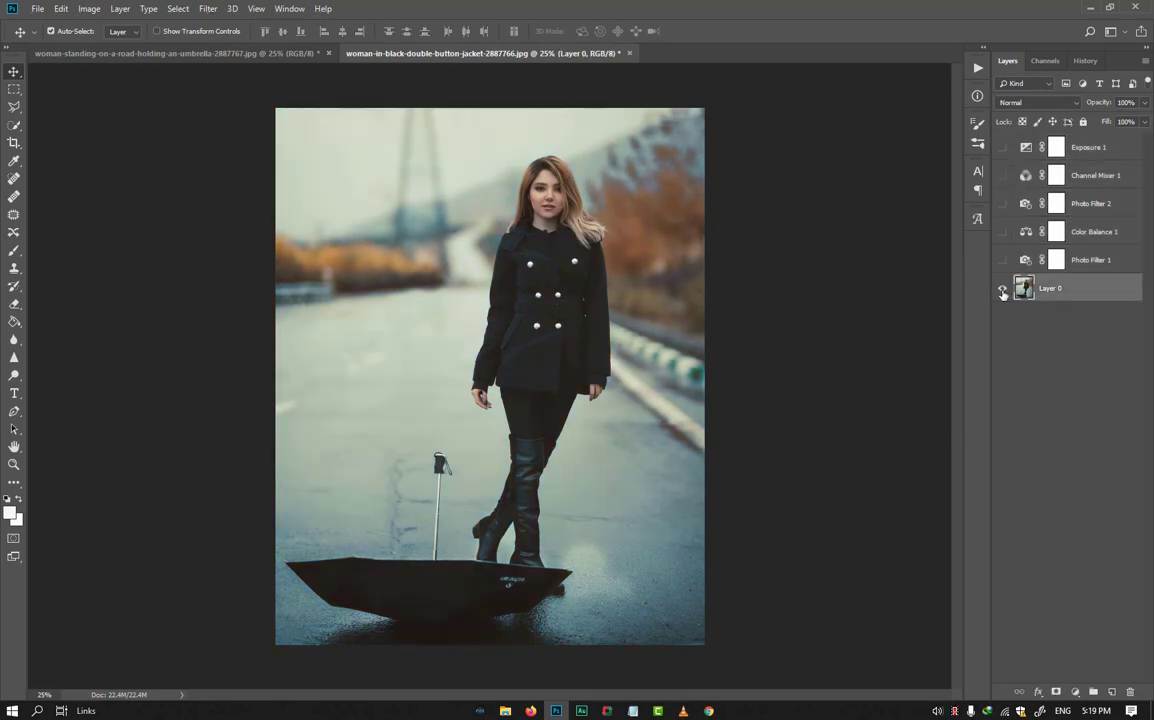
{"action": "left_click", "coordinate": [1003, 290], "text": "alt"}
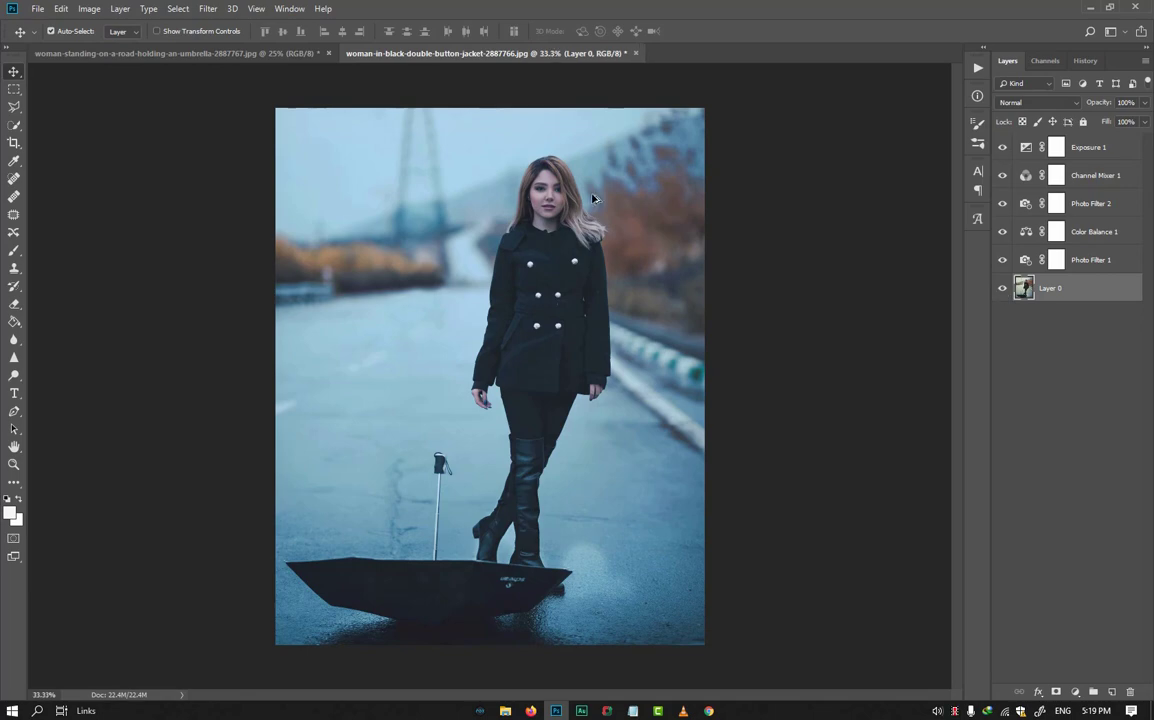
{"action": "key", "text": "ctrl+minus"}
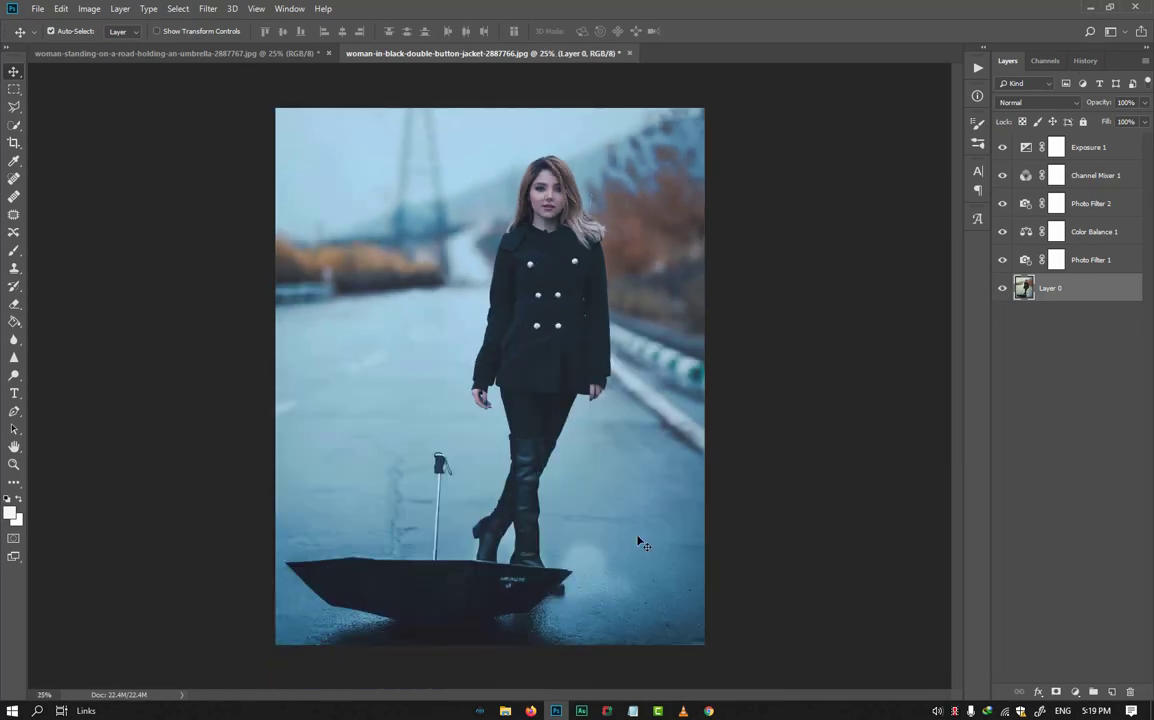
Open a-woman-holding-an-umbrella-up-side-down-2887768.jpg from File Explorer as a third Photoshop document and unlock its background layer
{"action": "key", "text": "alt+Tab"}
{"action": "left_click", "coordinate": [160, 196]}
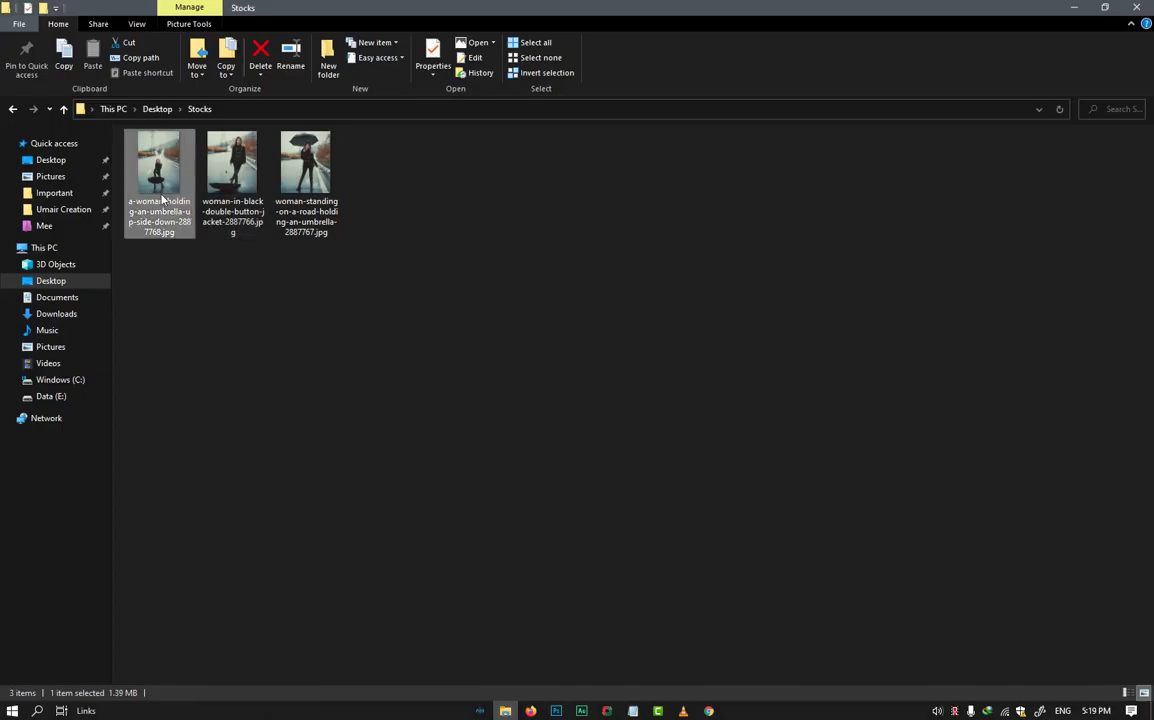
{"action": "left_click_drag", "start_coordinate": [162, 200], "coordinate": [720, 50]}
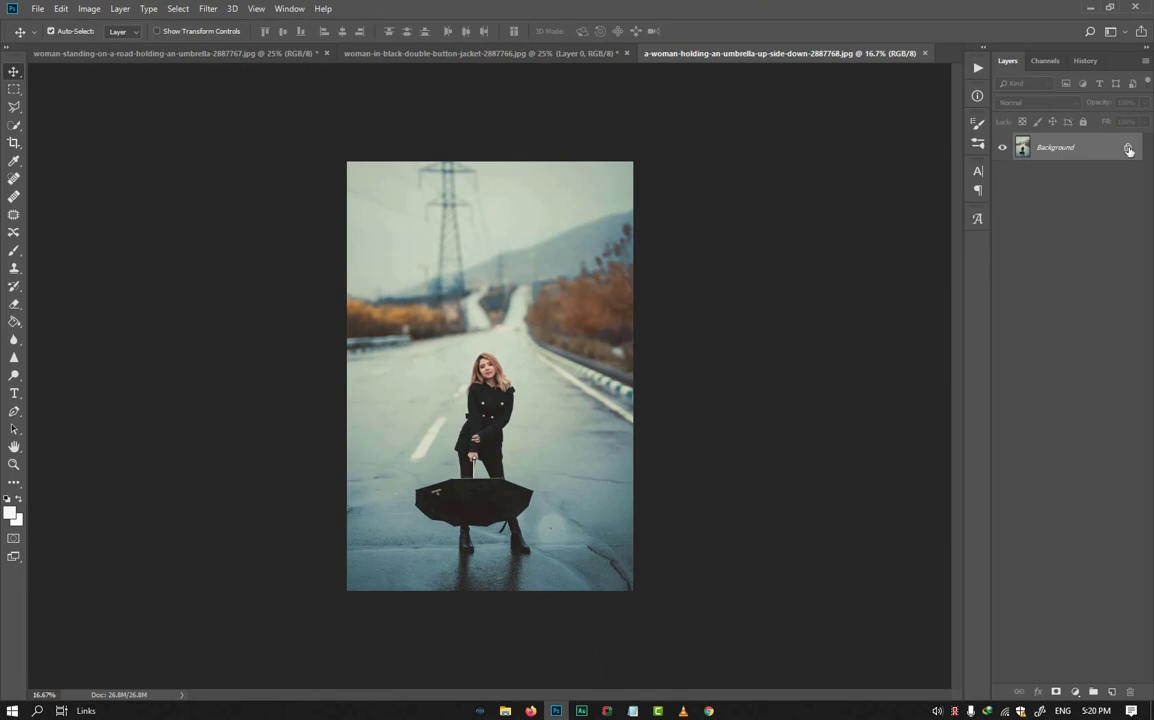
{"action": "left_click", "coordinate": [1128, 149]}
Copy all five adjustment layers from the double-button-jacket document into the upside-down-umbrella document
{"action": "left_click", "coordinate": [531, 53]}
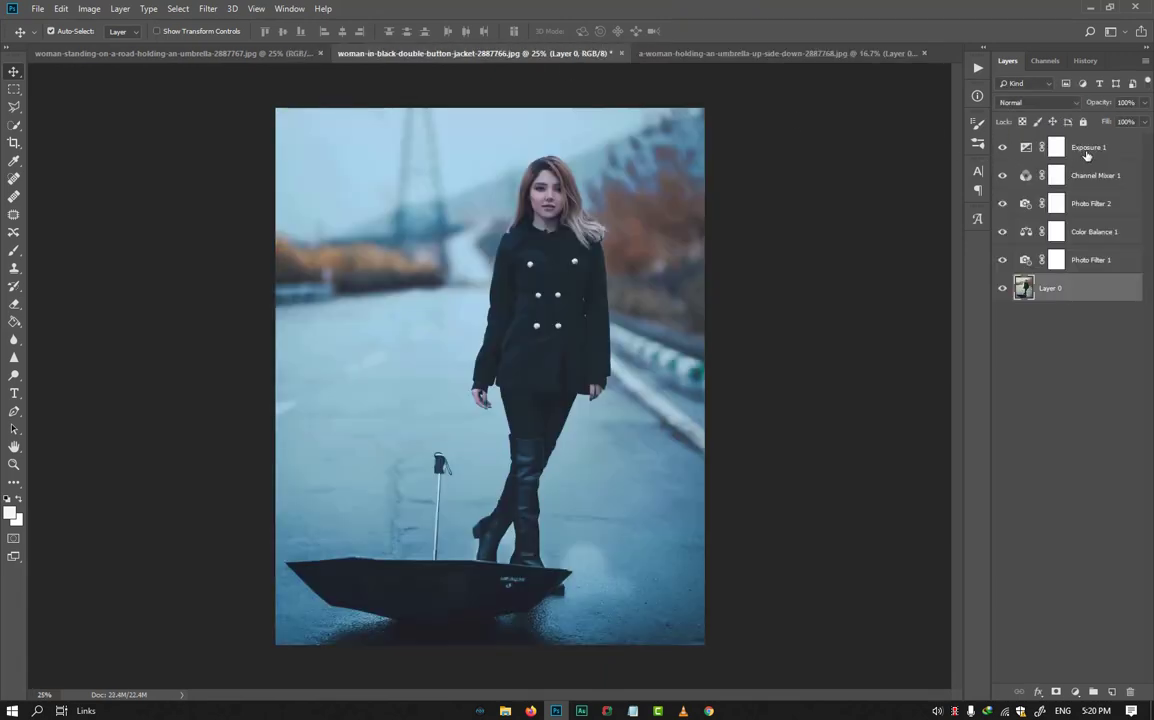
{"action": "left_click", "coordinate": [1087, 152]}
{"action": "left_click", "coordinate": [1092, 261], "text": "shift"}
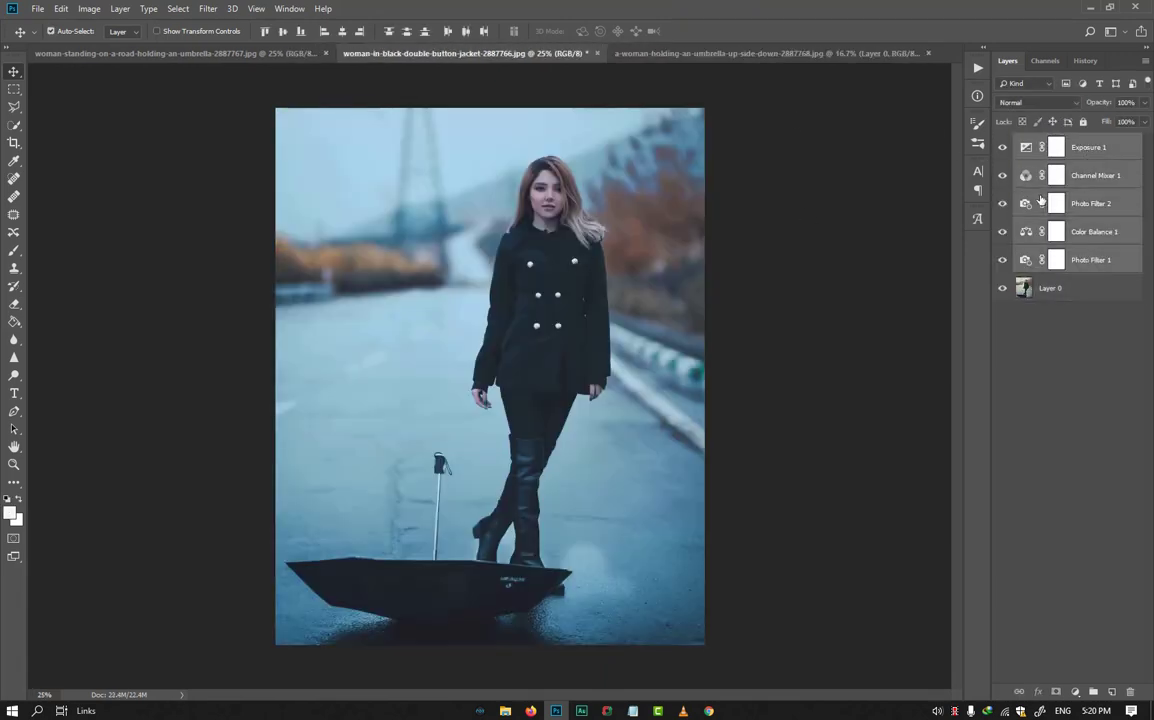
{"action": "left_click_drag", "start_coordinate": [1040, 200], "coordinate": [564, 297]}
{"action": "scroll", "coordinate": [467, 410], "scroll_direction": "up", "scroll_amount": 1}
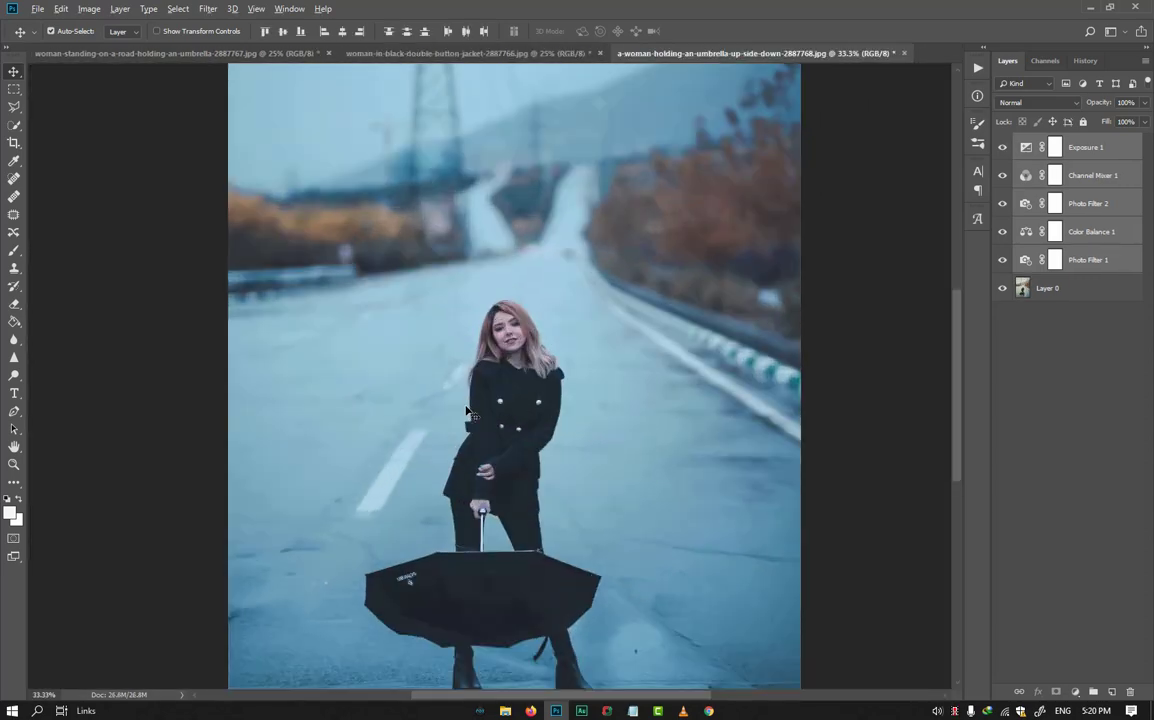
{"action": "scroll", "coordinate": [467, 410], "scroll_direction": "up", "scroll_amount": 1}
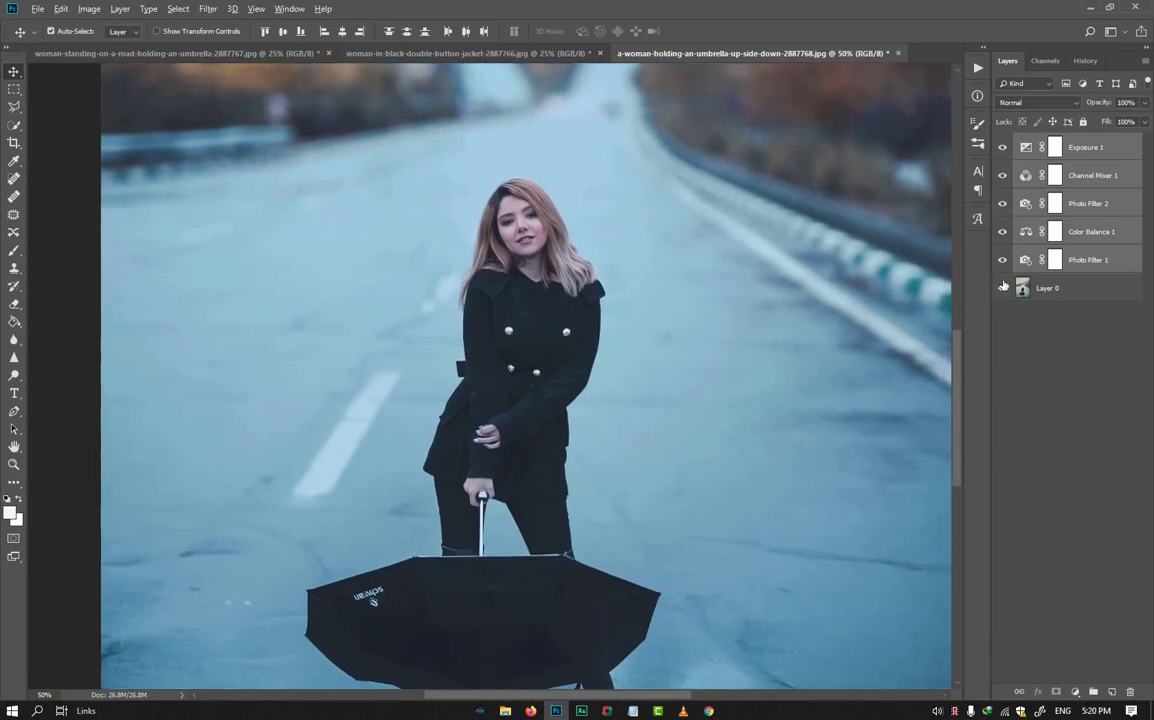